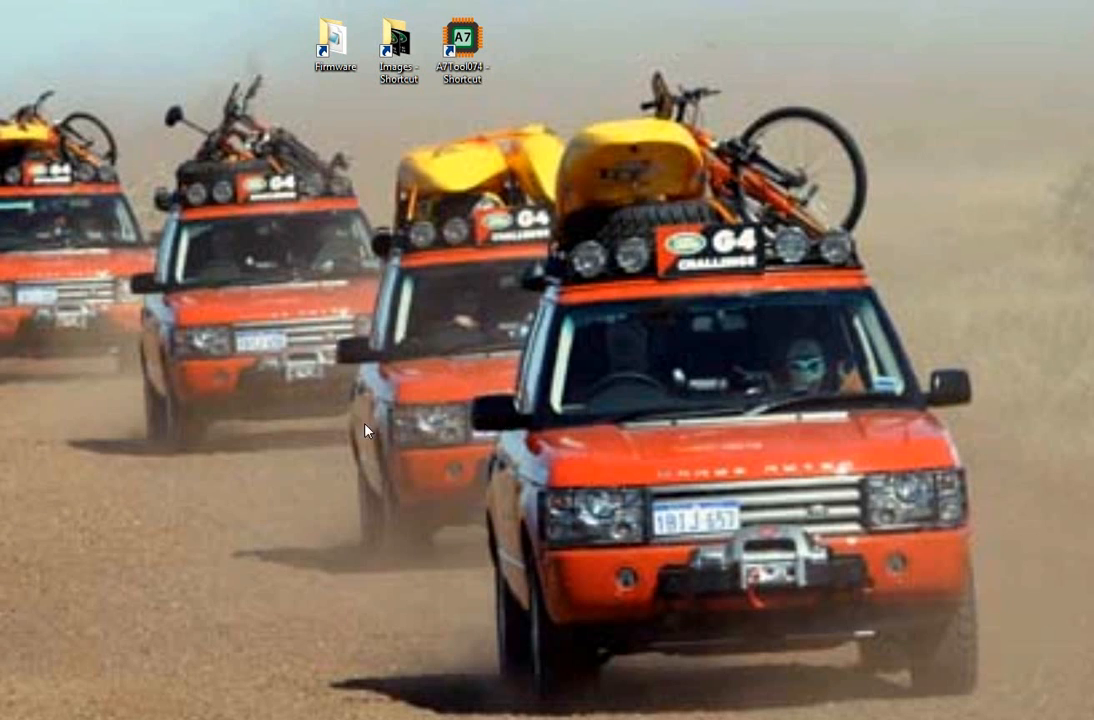
- Check the contents of the Firmware and Images folders, including the details of the replacement boot_logo image
double_click(342, 58)
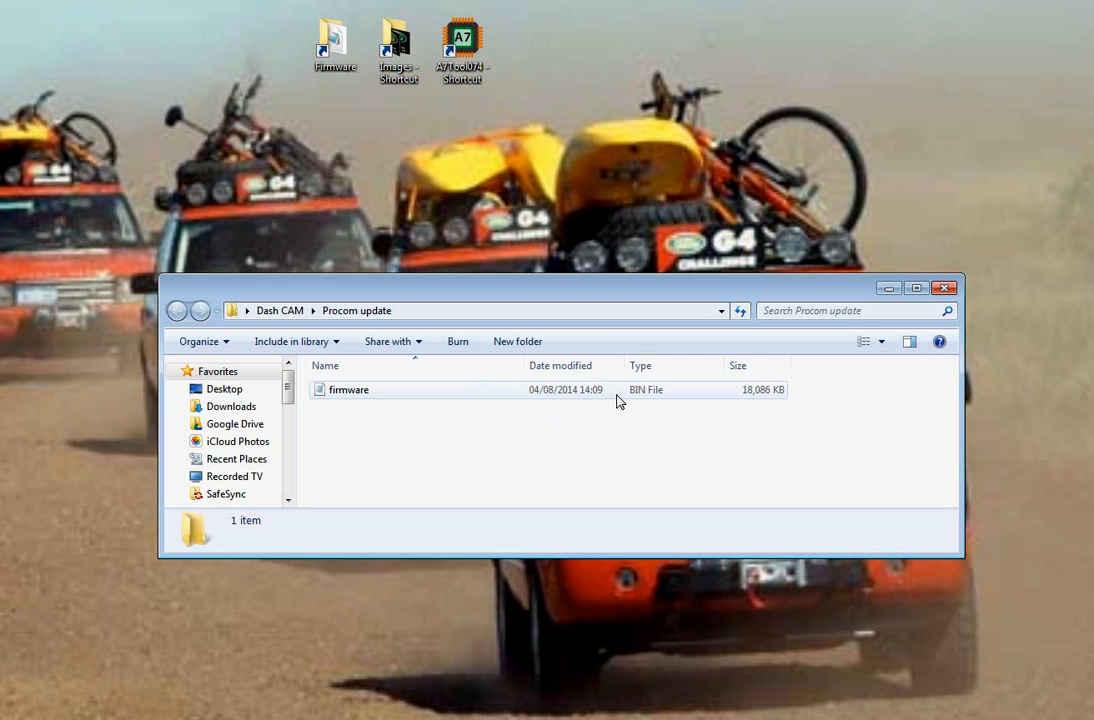
click(945, 289)
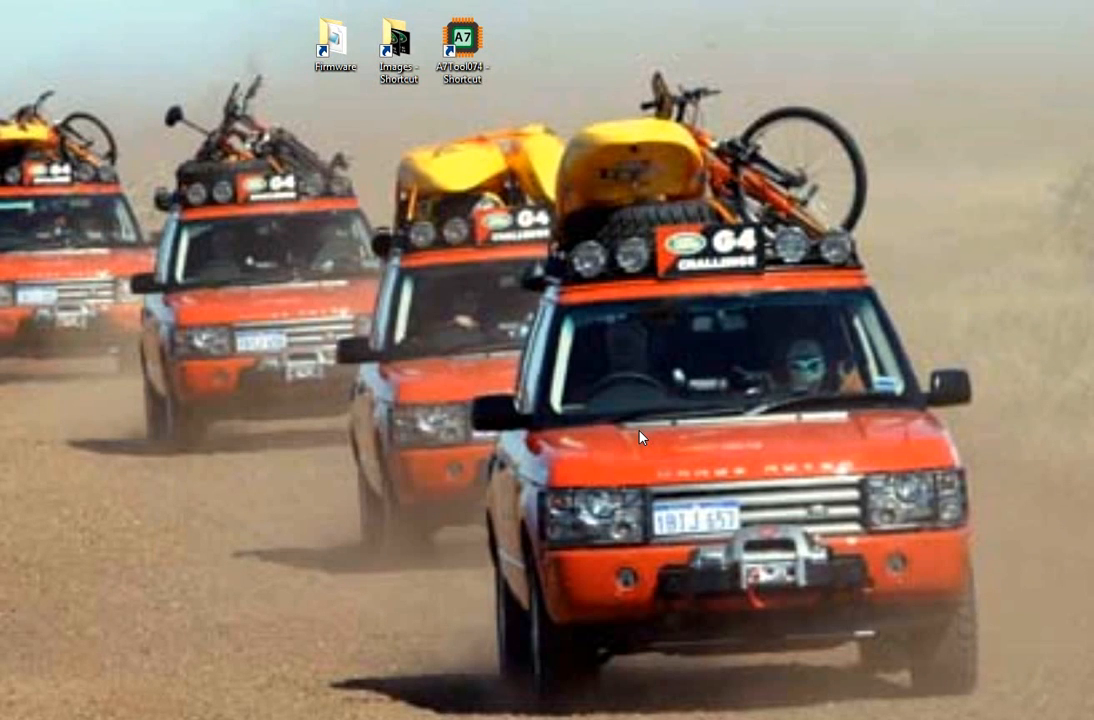
double_click(405, 52)
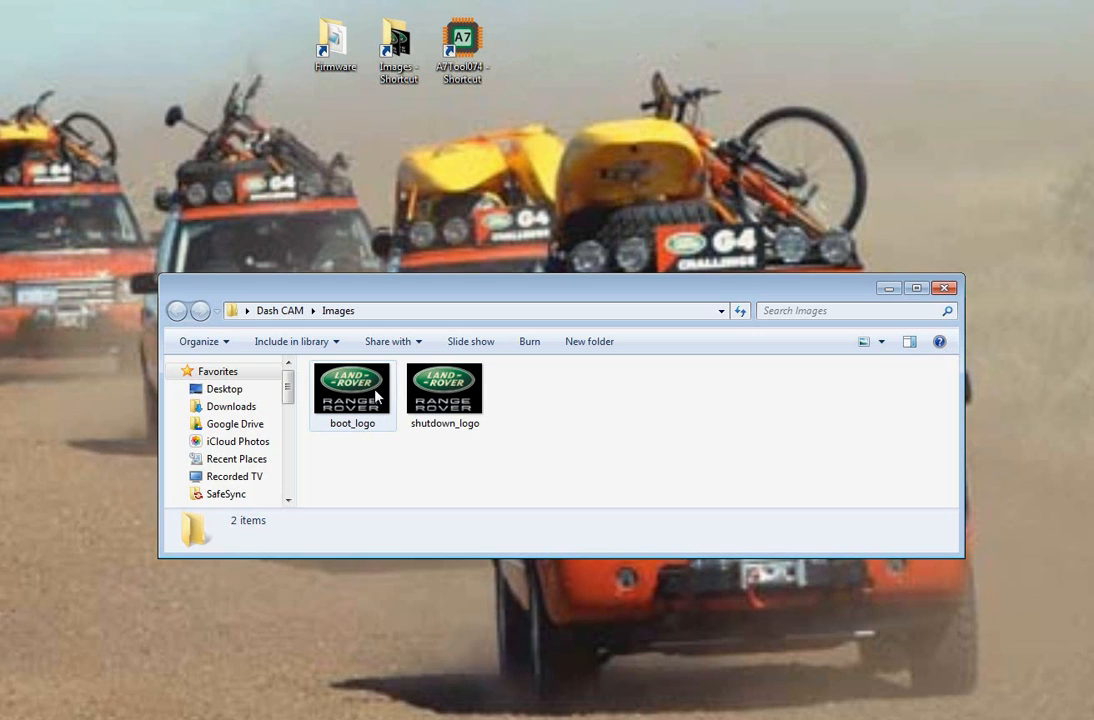
click(376, 397)
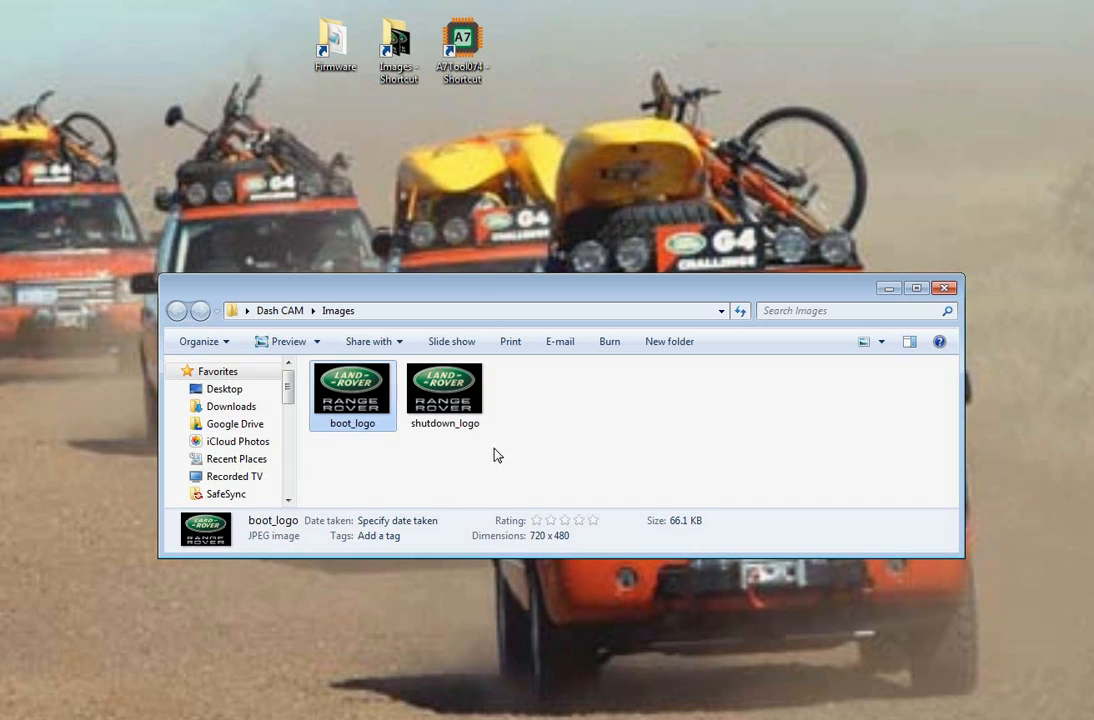
click(944, 288)
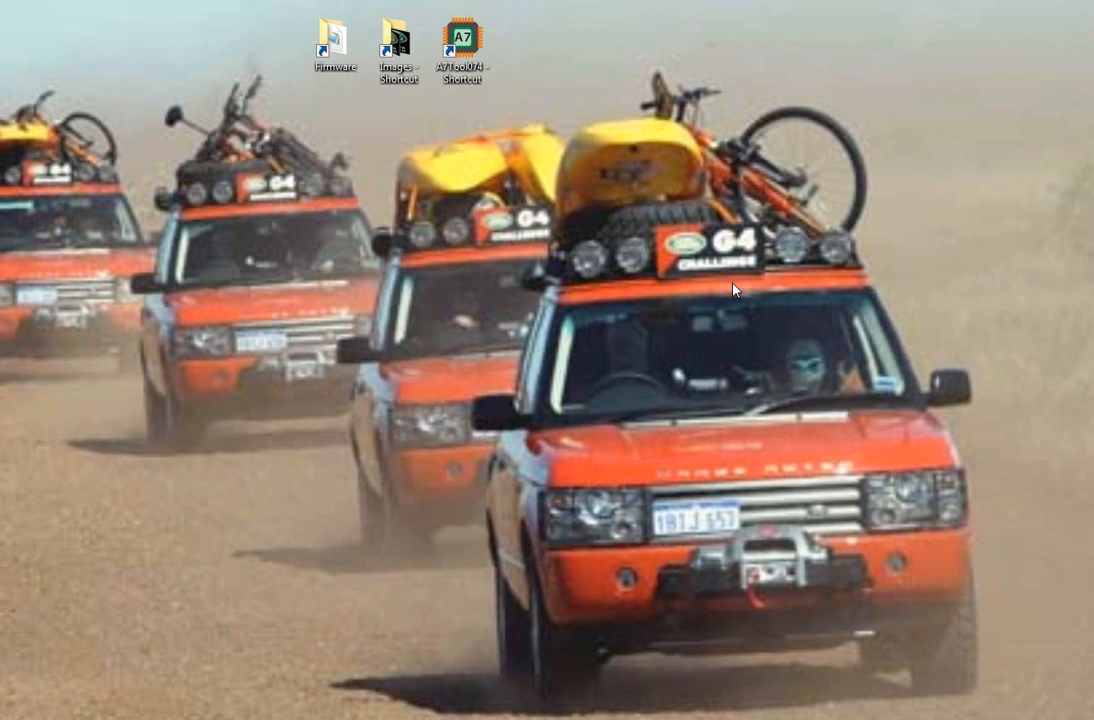
- Launch A7Tool from the desktop and move its window clear of the middle of the screen
right_click(461, 38)
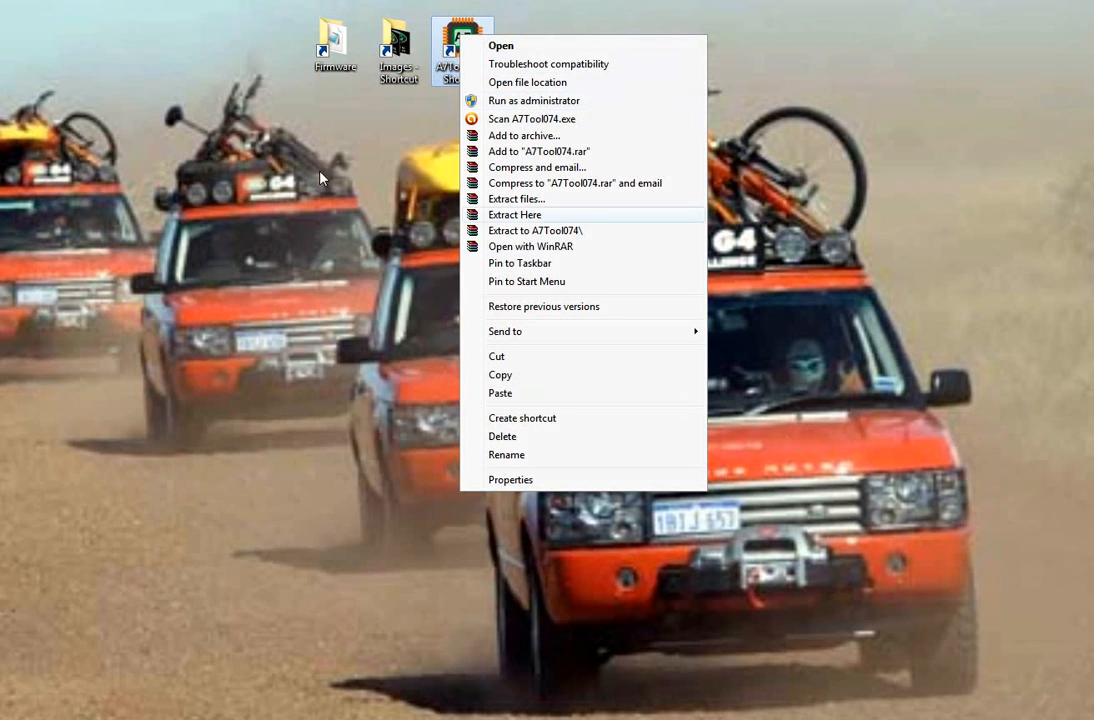
click(413, 158)
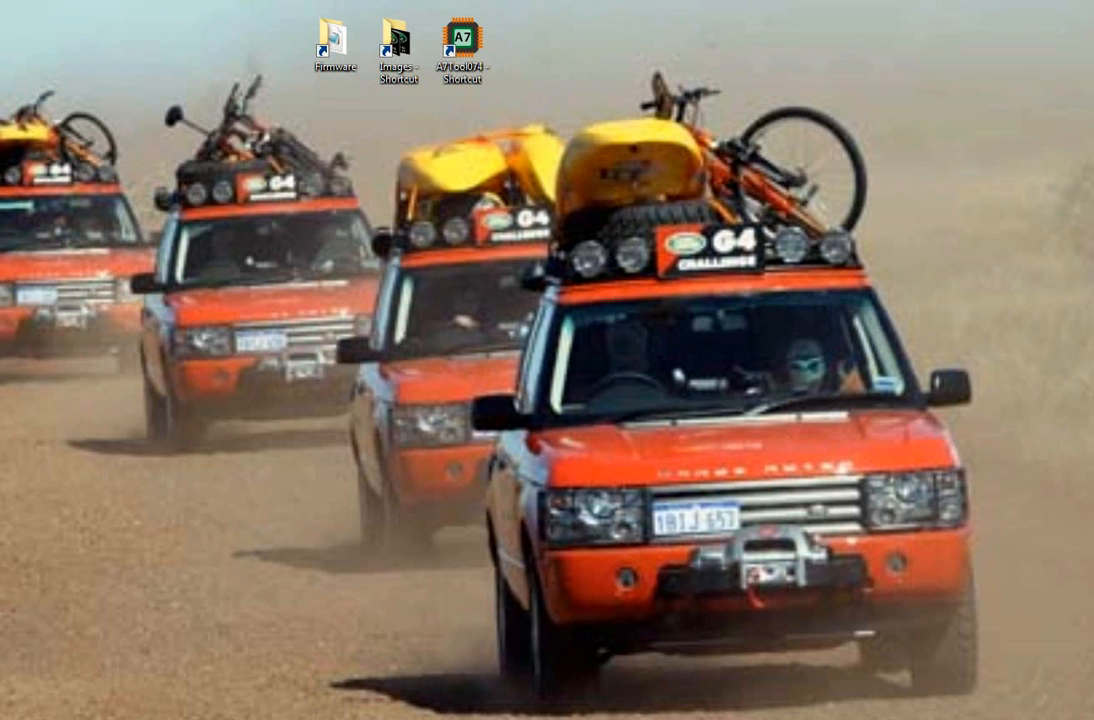
drag(571, 200, 240, 22)
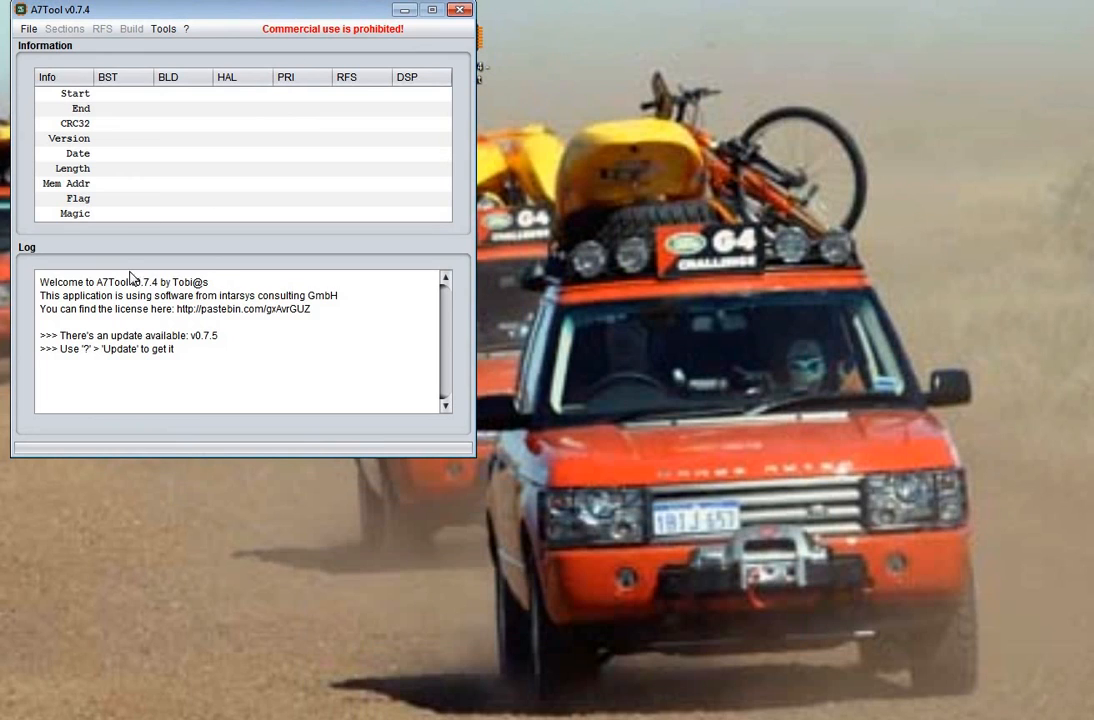
double_click(213, 284)
drag(213, 284, 172, 284)
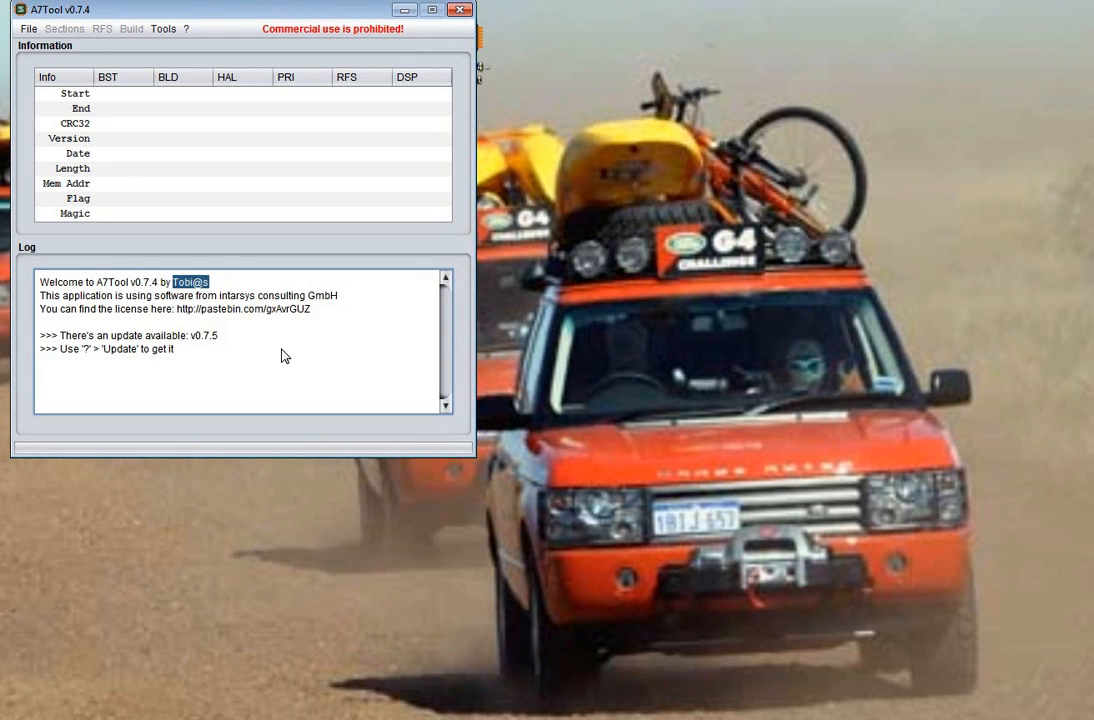
- Load firmware.bin from the desktop's Firmware shortcut as an A7 firmware
click(30, 32)
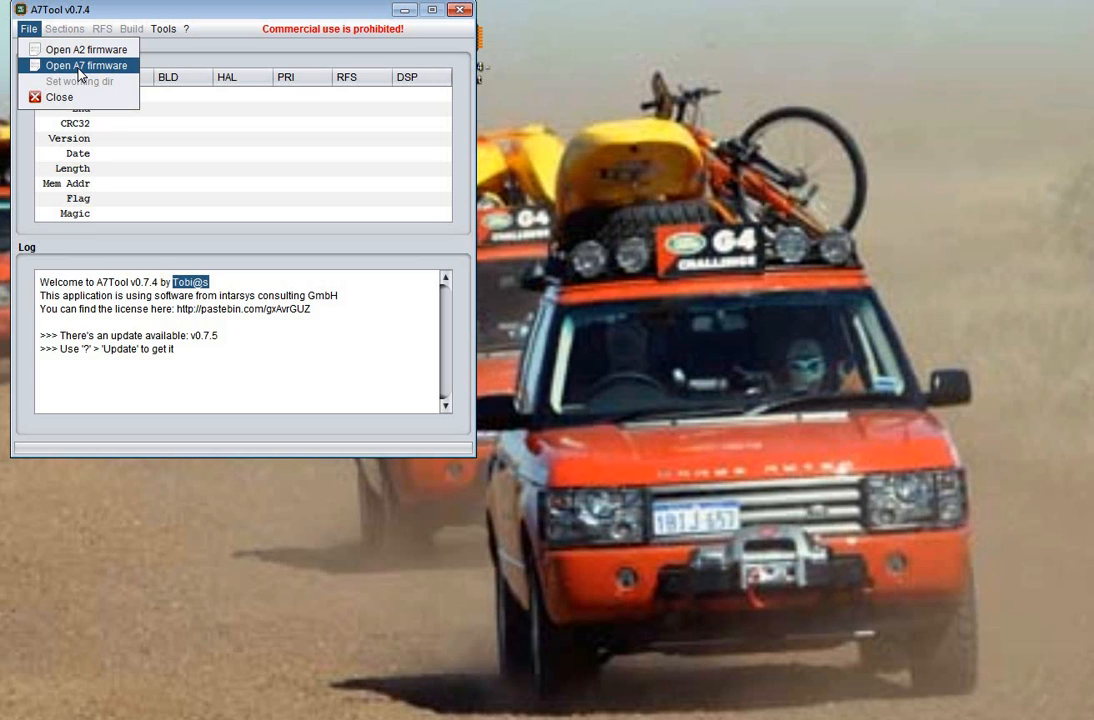
click(80, 66)
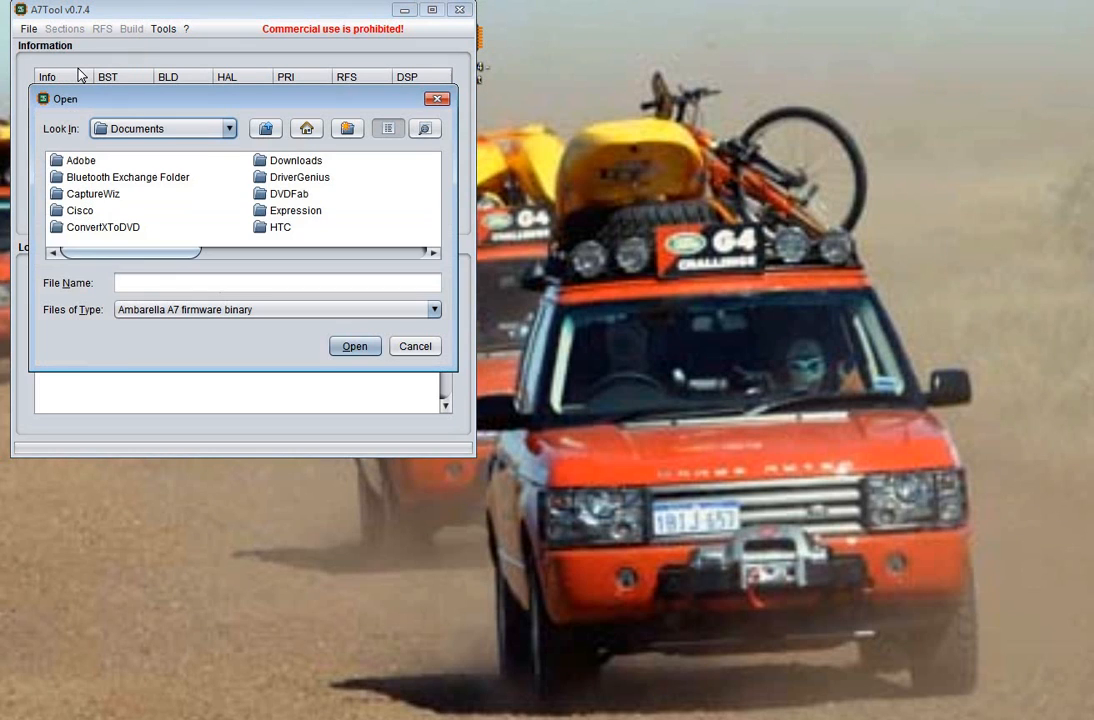
click(306, 132)
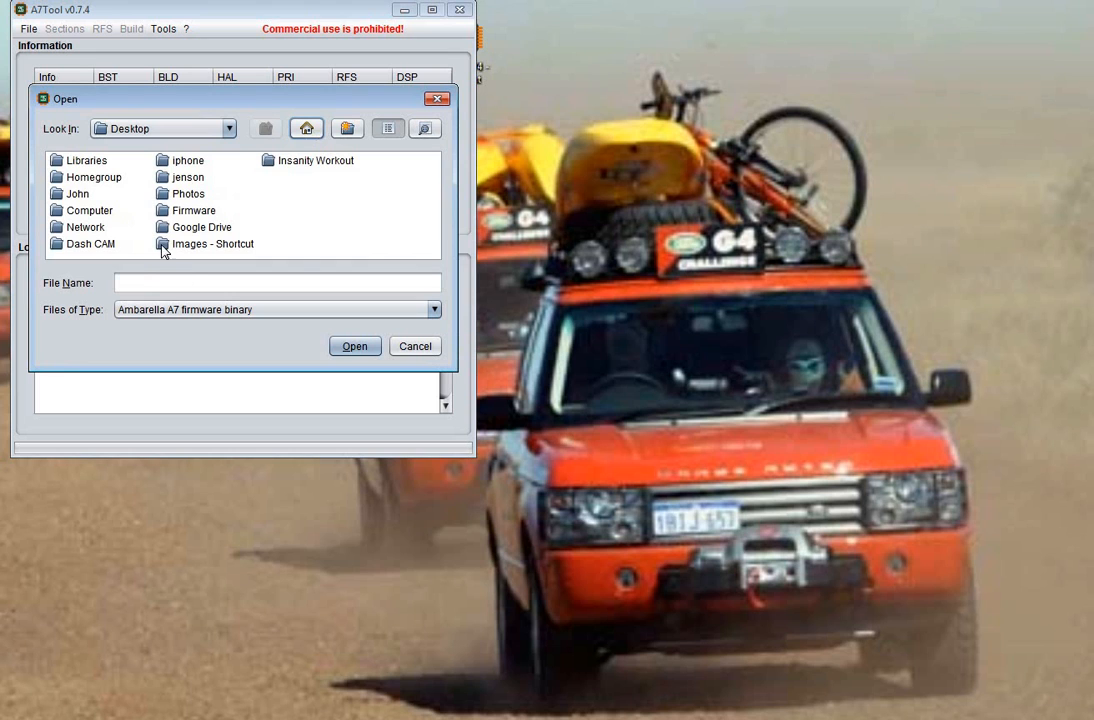
double_click(185, 212)
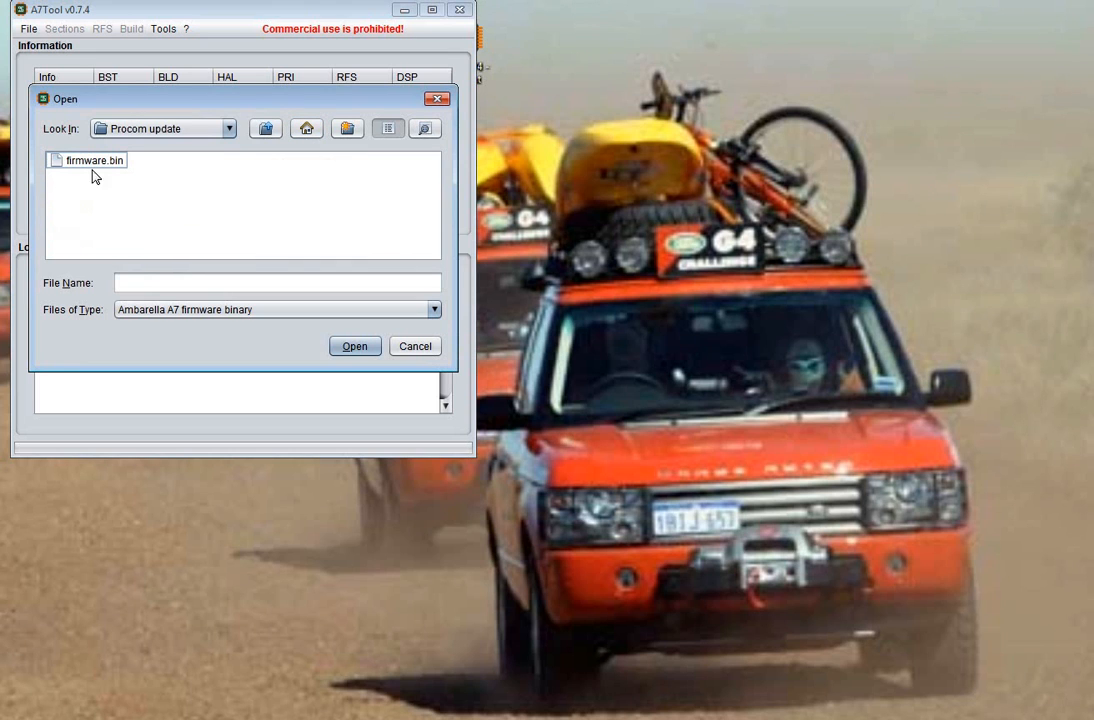
click(76, 164)
click(352, 348)
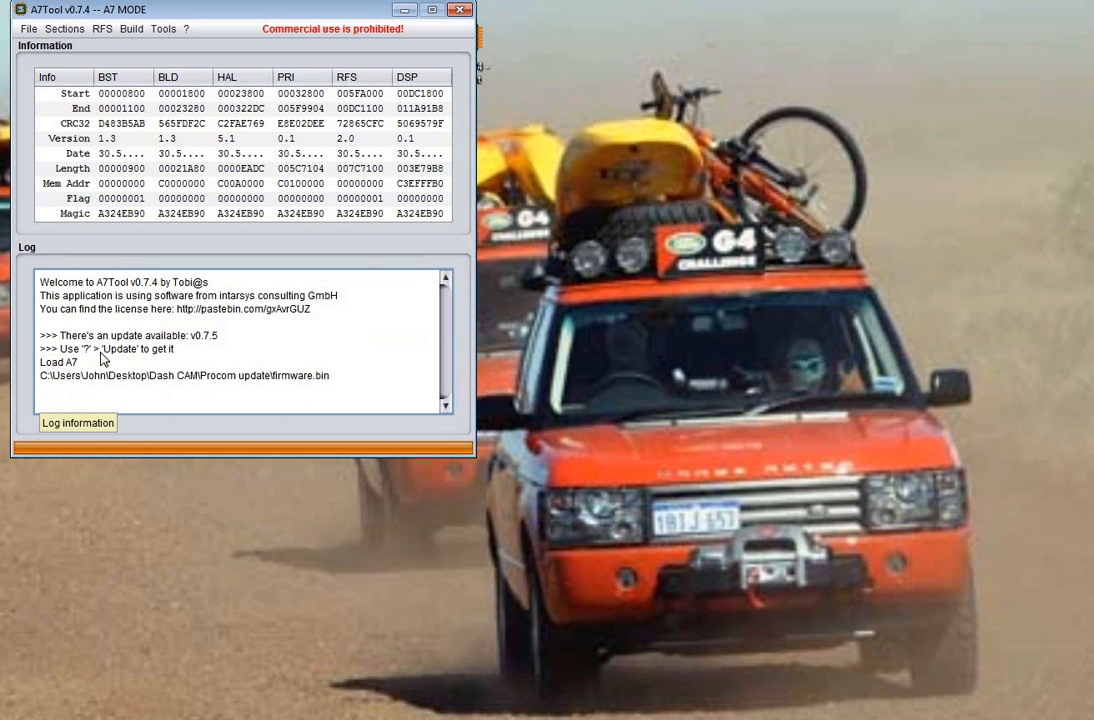
- Export all sections of the loaded firmware and extract its RFS files
click(64, 29)
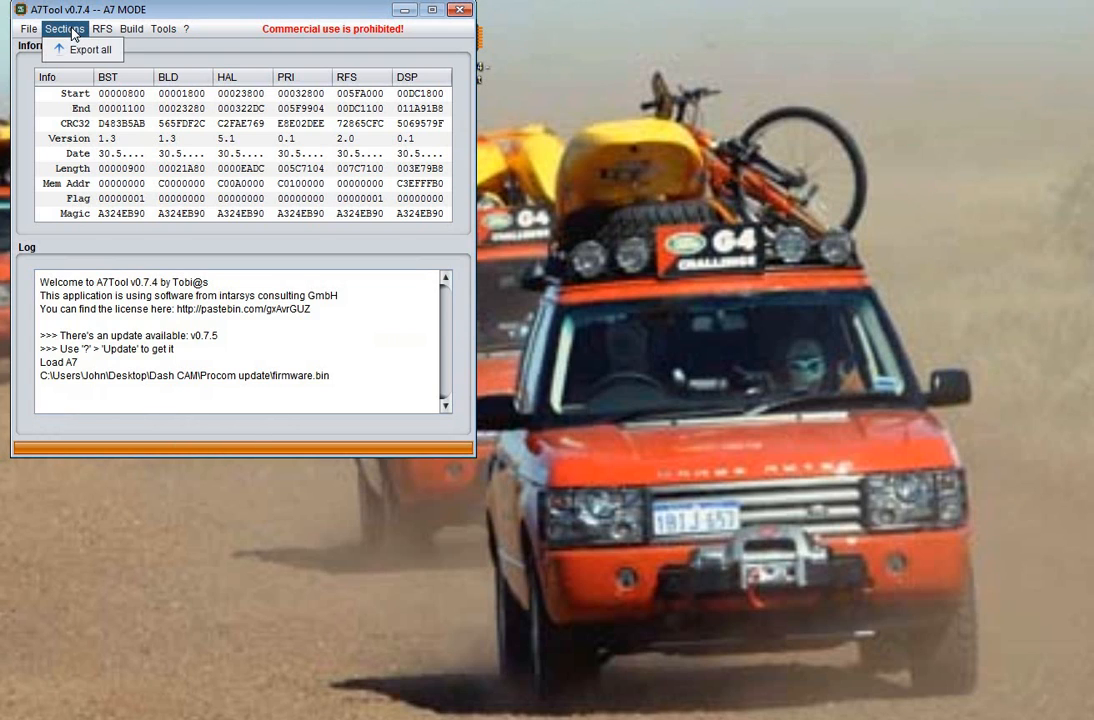
click(70, 49)
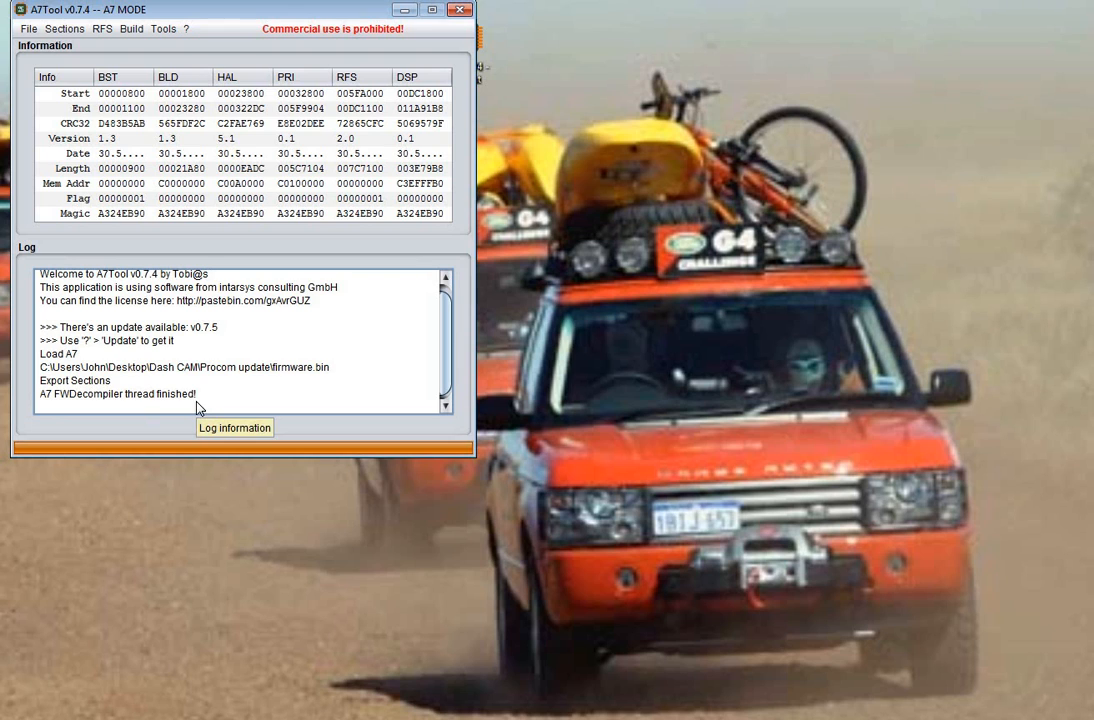
click(106, 34)
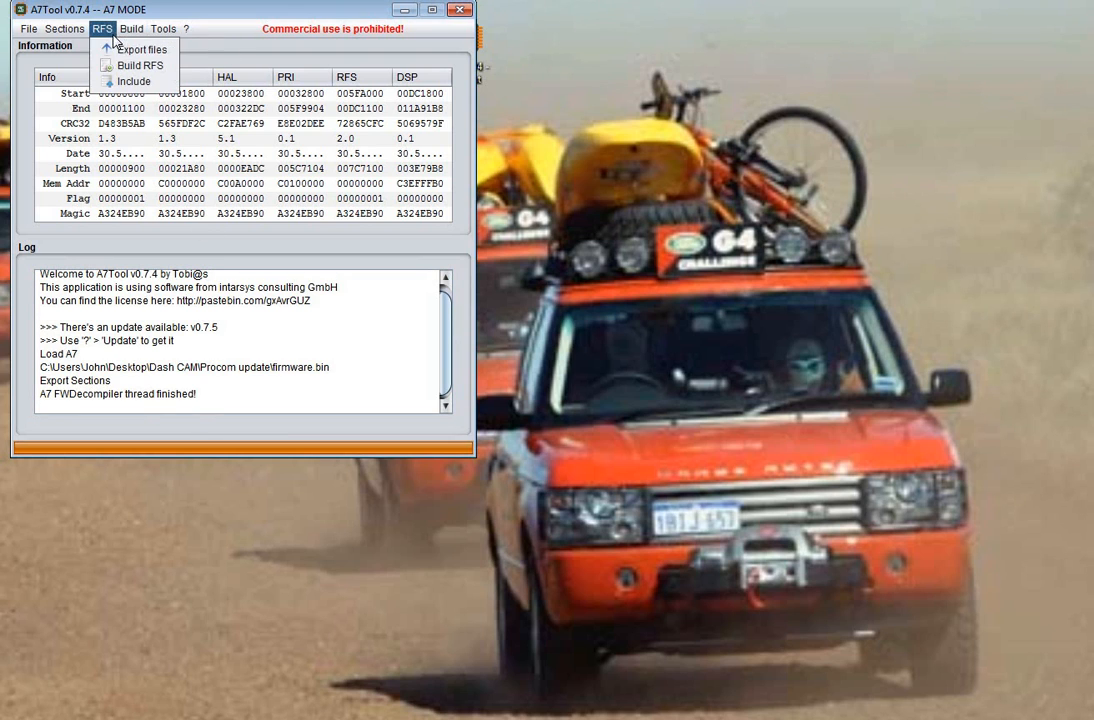
click(130, 50)
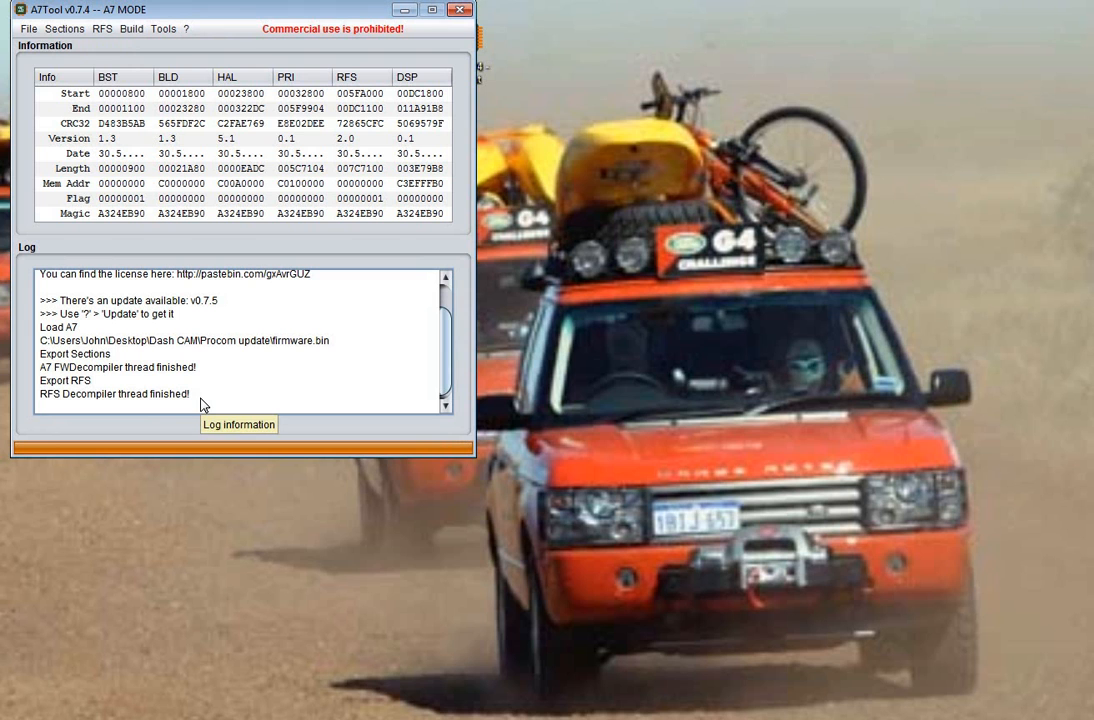
- Open the extracted rfs folder inside the Procom update firmware folder in Windows Explorer and reposition the windows
drag(203, 10, 192, 92)
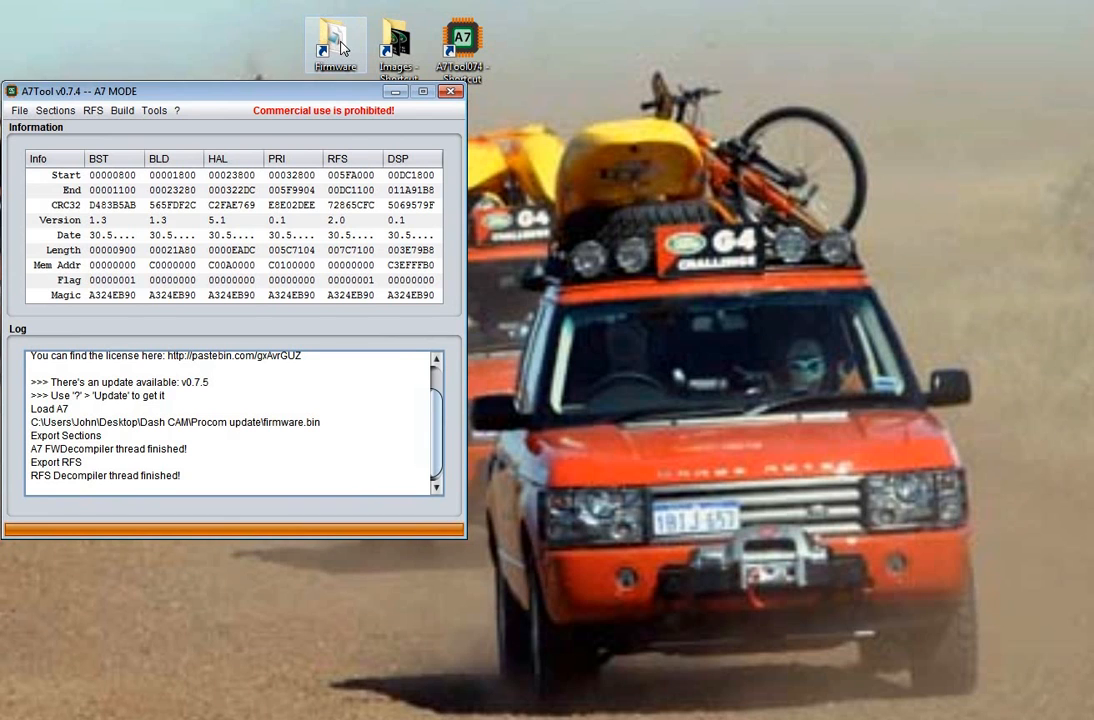
double_click(336, 45)
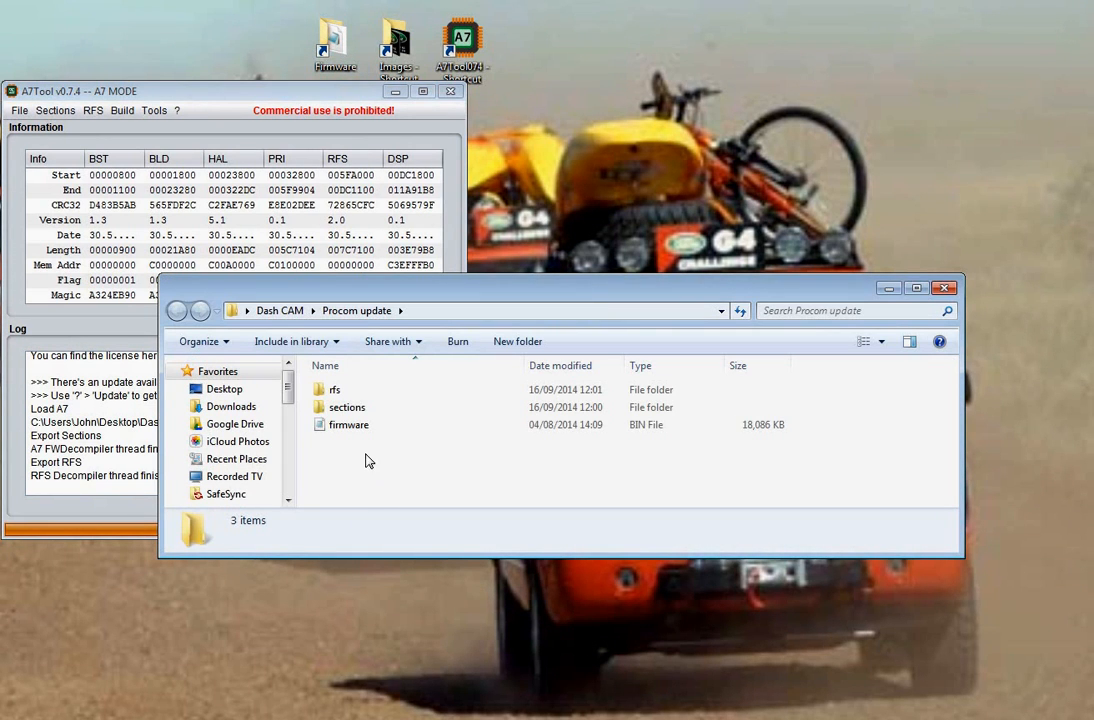
double_click(338, 390)
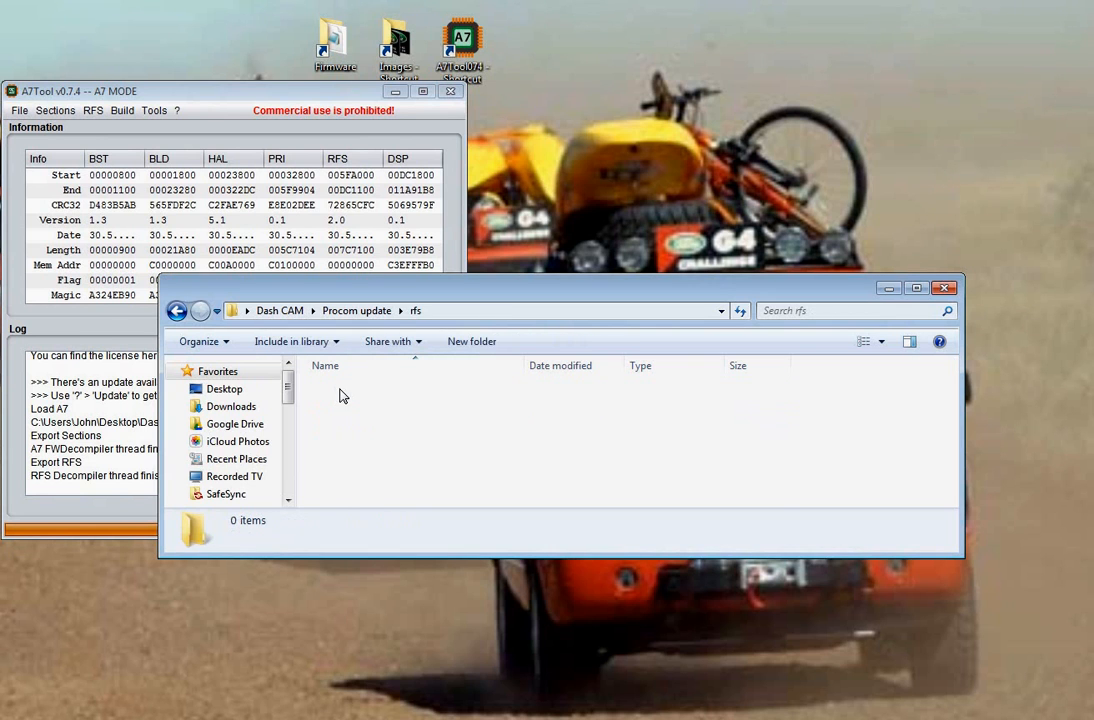
drag(406, 294, 351, 155)
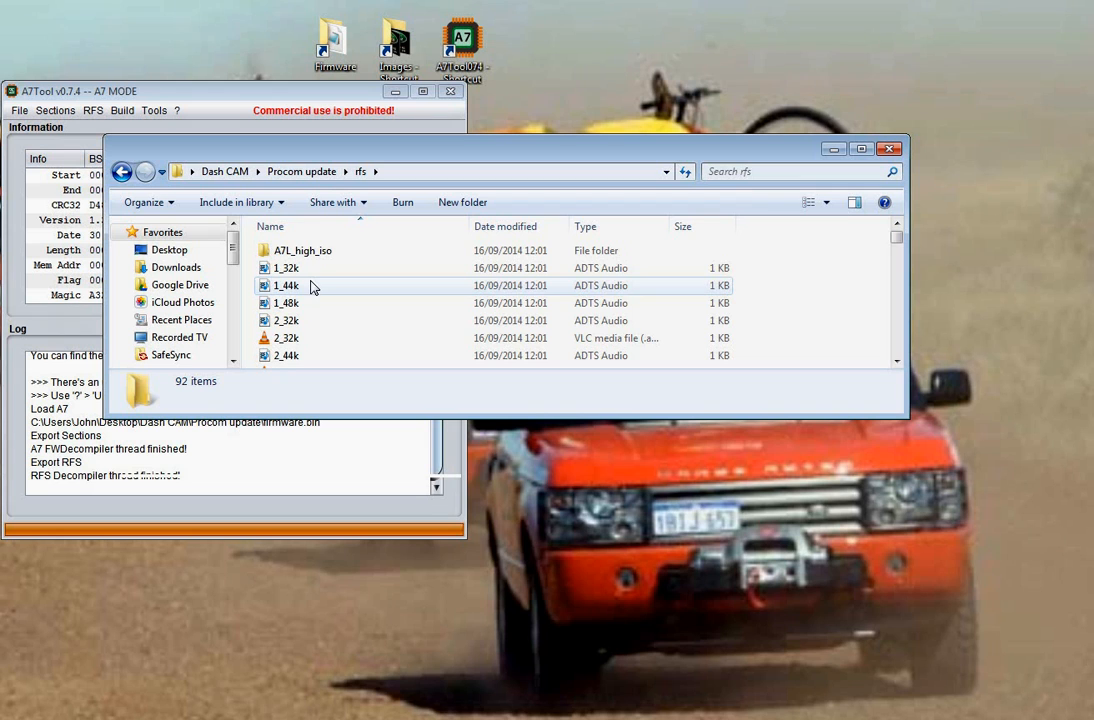
- Locate the original boot_logo JPEG in the rfs folder and check its preview and dimensions
click(896, 362)
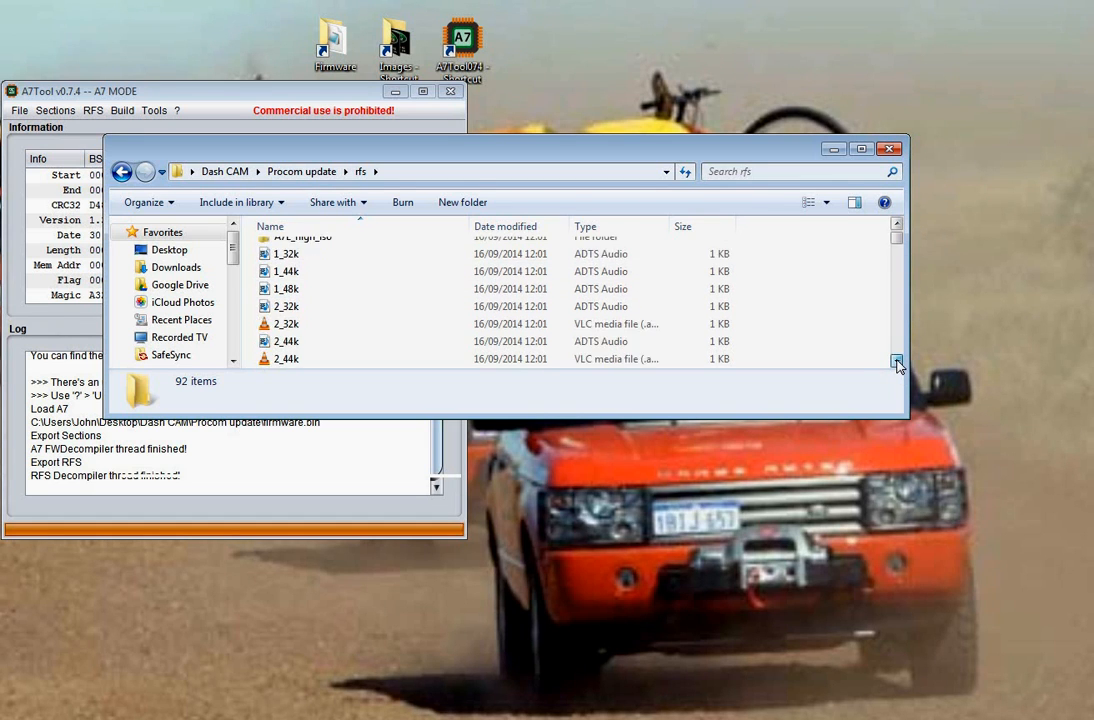
drag(896, 362, 896, 362)
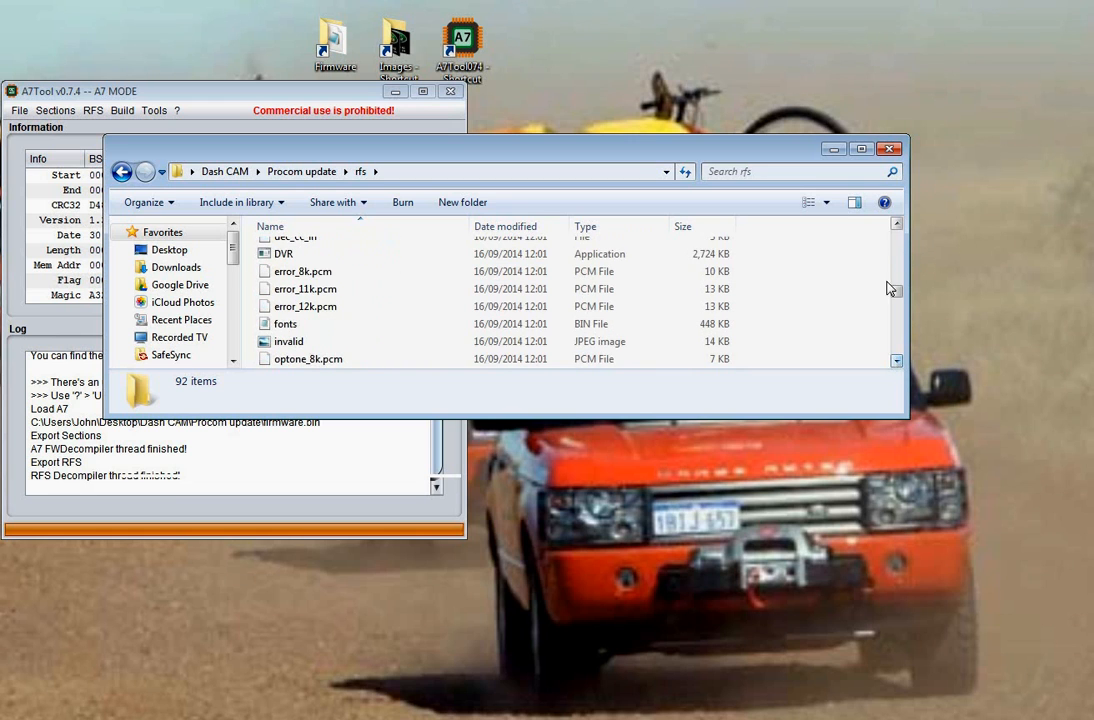
click(897, 225)
double_click(897, 225)
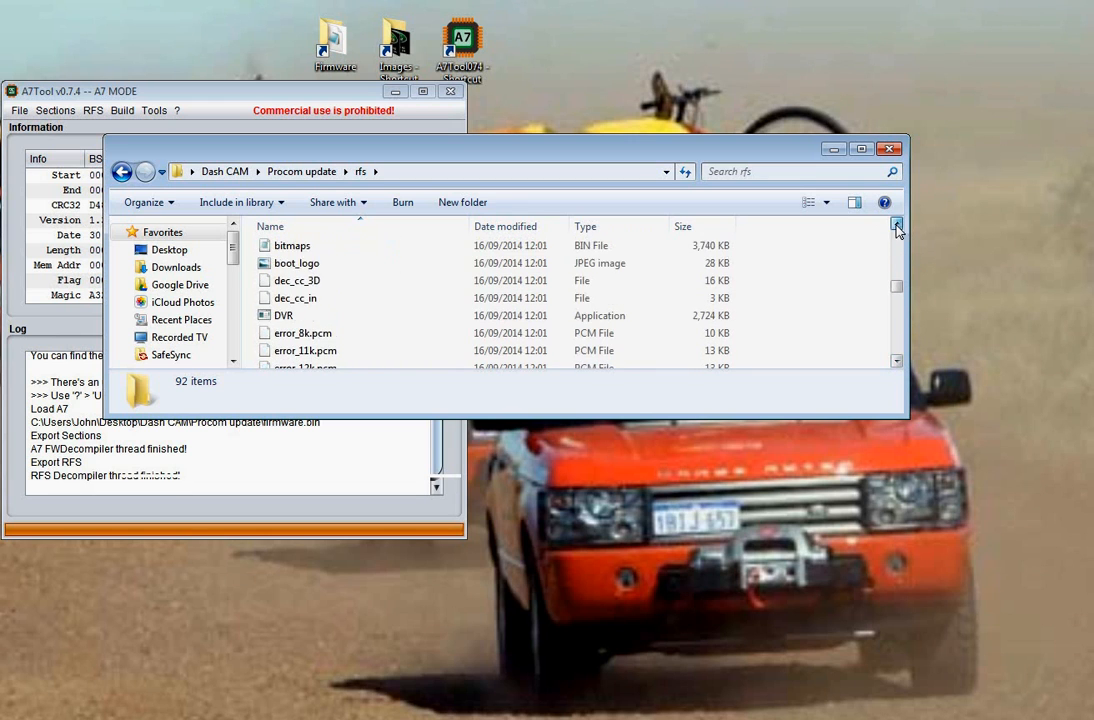
click(340, 266)
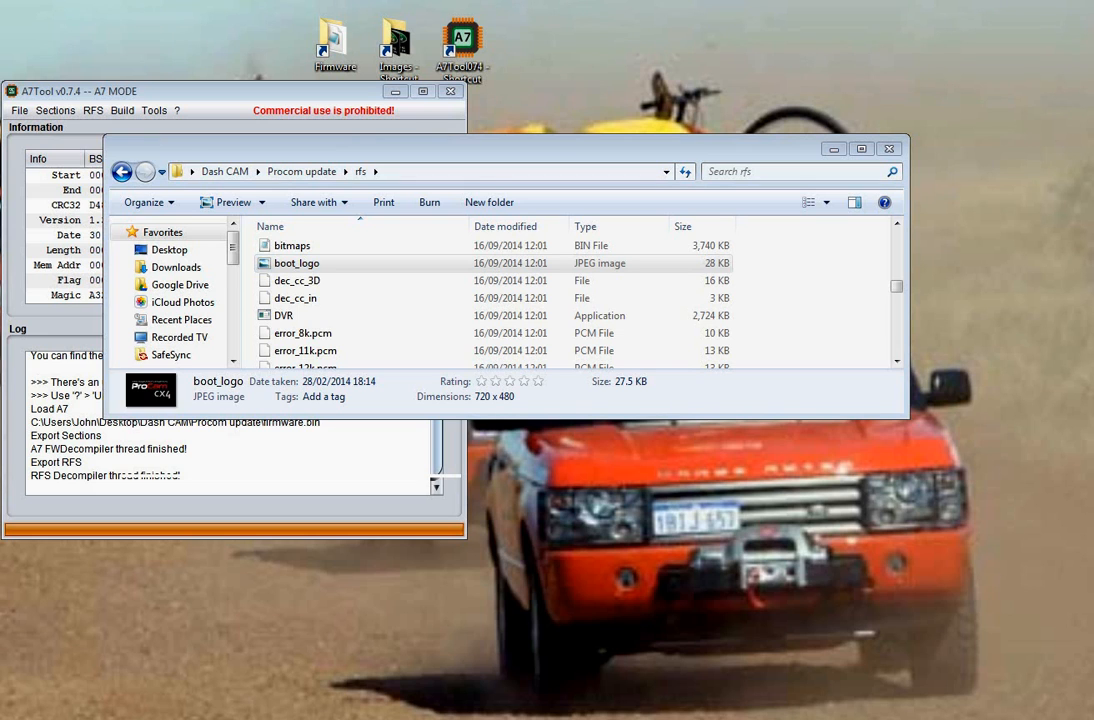
- Copy the custom boot_logo from the Images folder into the rfs folder, replacing the original file
double_click(400, 42)
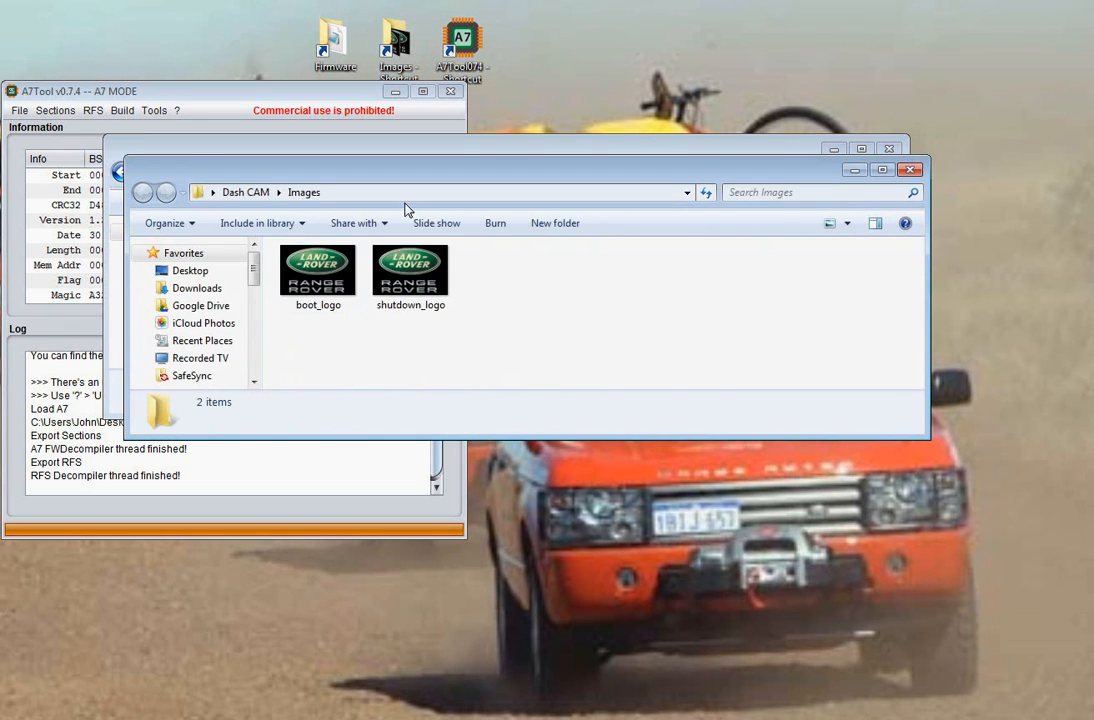
drag(405, 181, 413, 462)
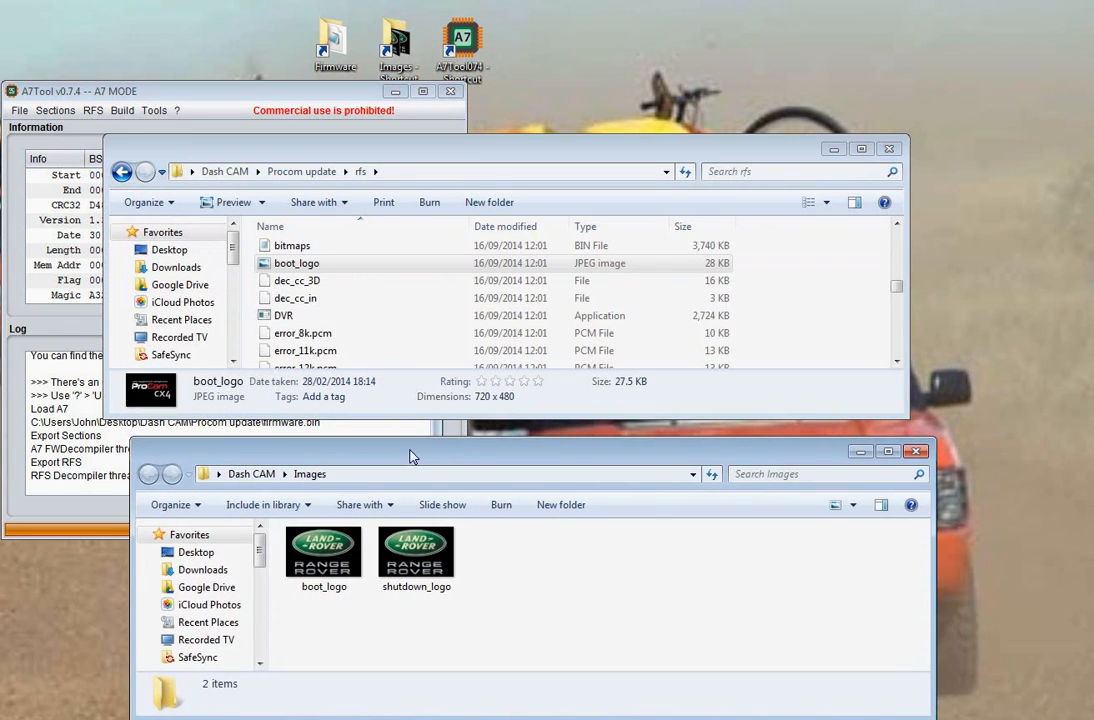
click(310, 565)
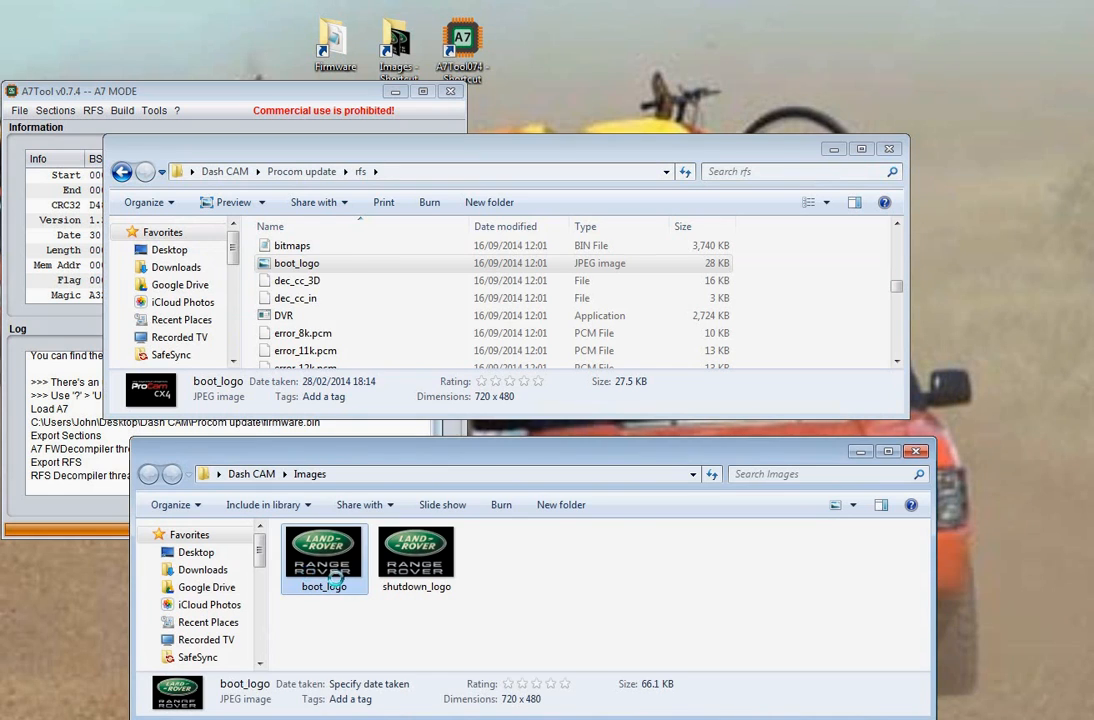
right_click(308, 574)
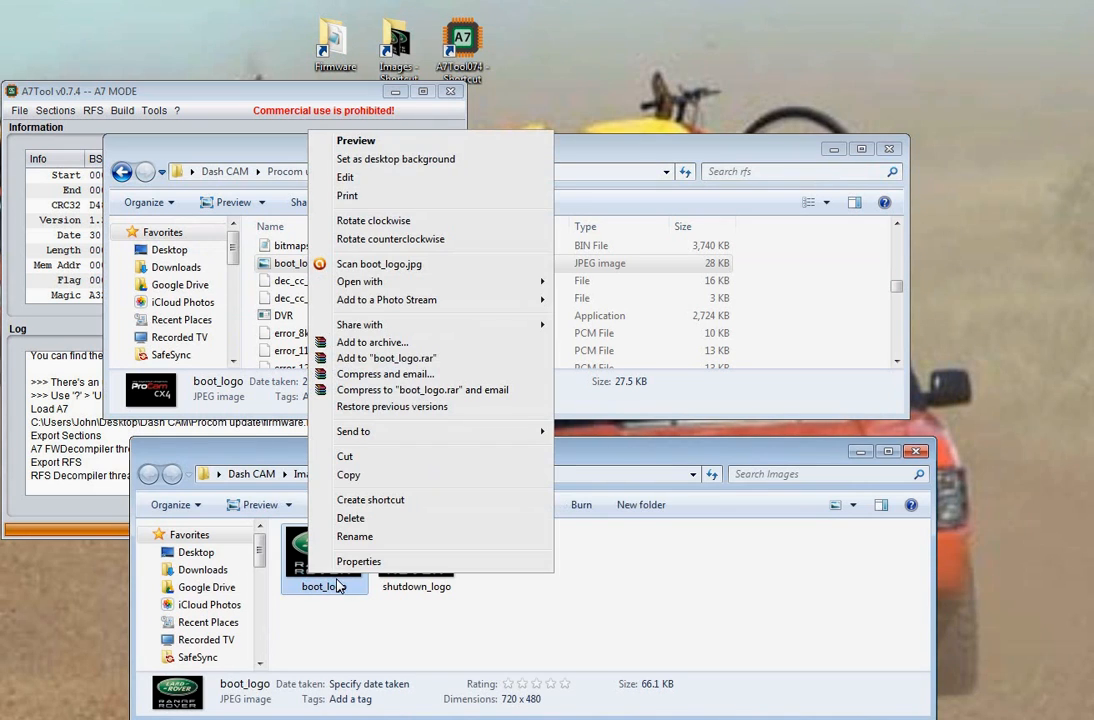
click(350, 475)
click(800, 281)
right_click(800, 281)
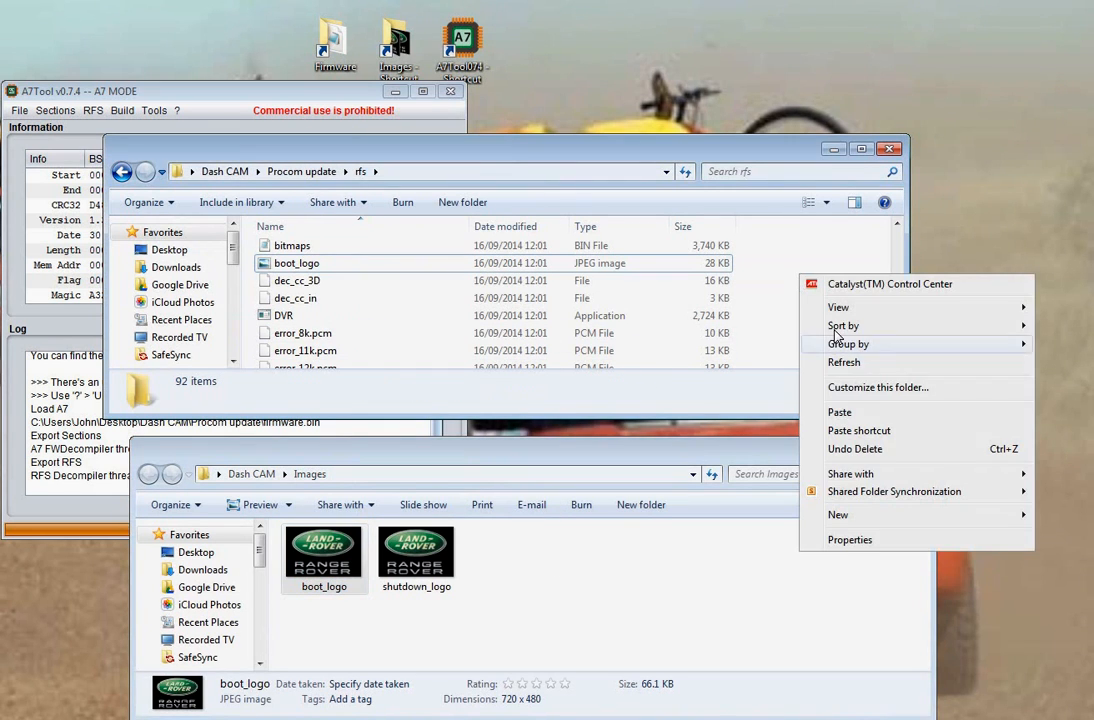
click(826, 417)
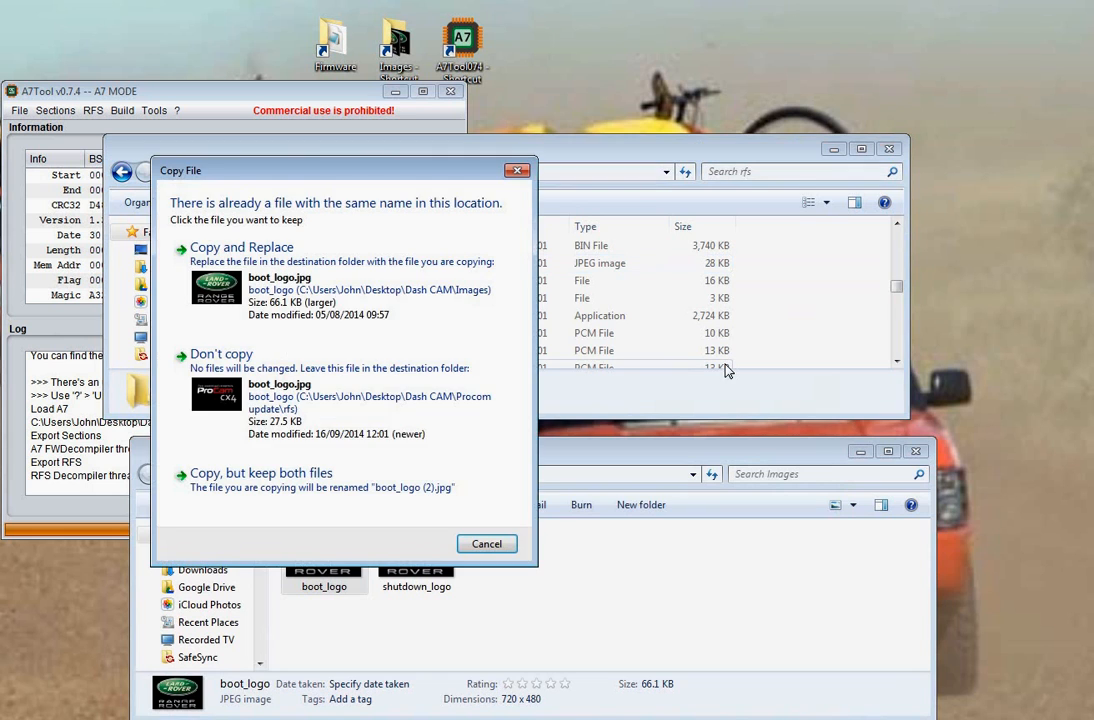
click(212, 250)
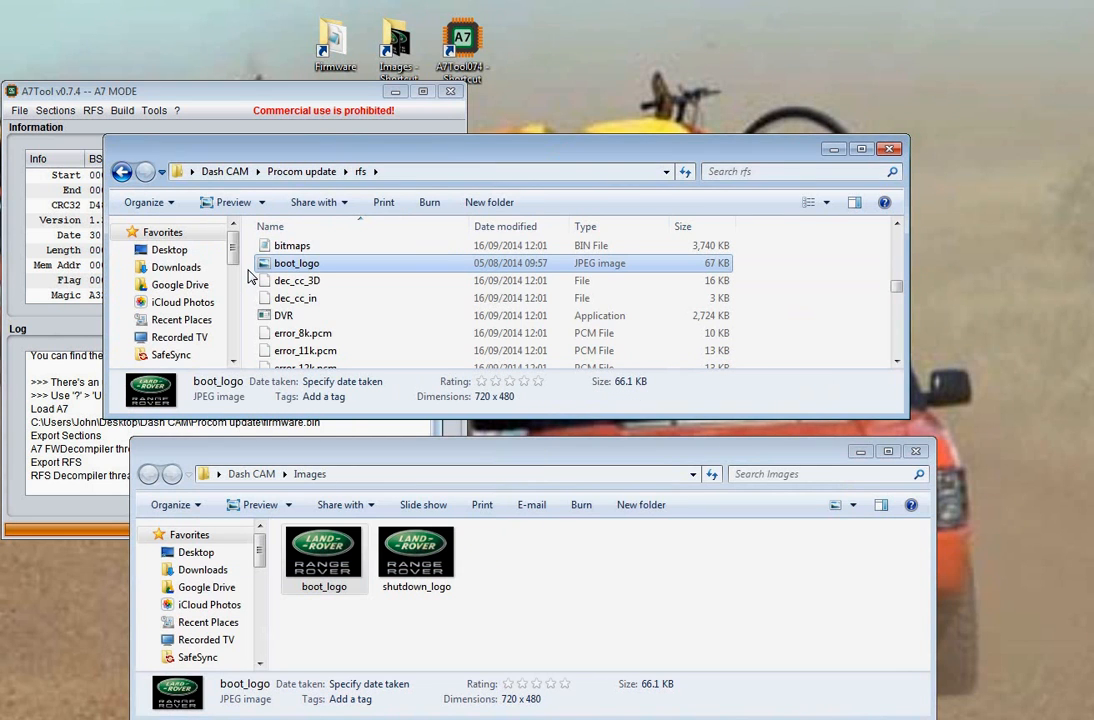
- Copy the custom shutdown_logo from the Images folder into the rfs folder, replacing the original file
right_click(430, 563)
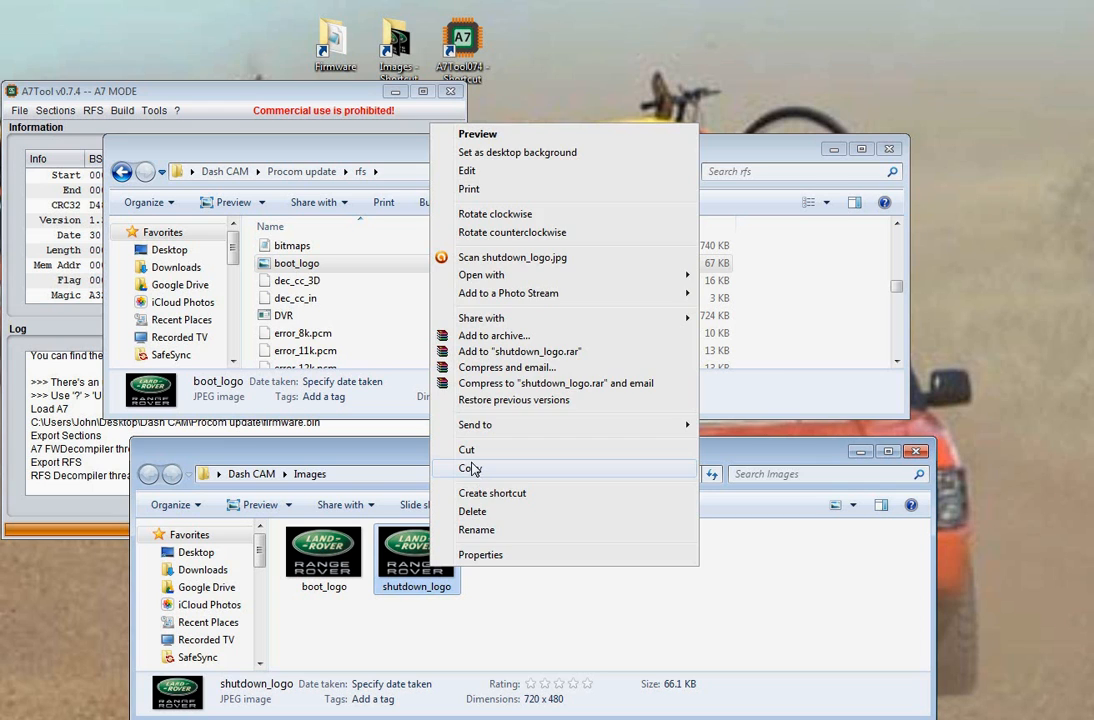
click(470, 468)
click(791, 276)
right_click(791, 276)
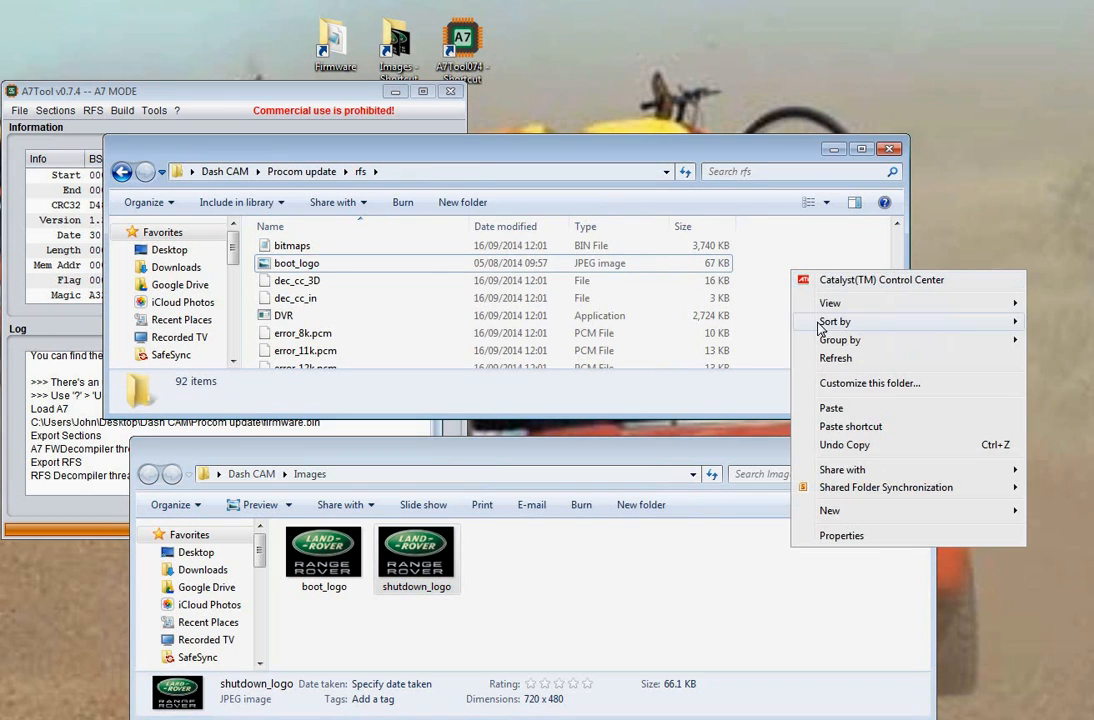
click(833, 410)
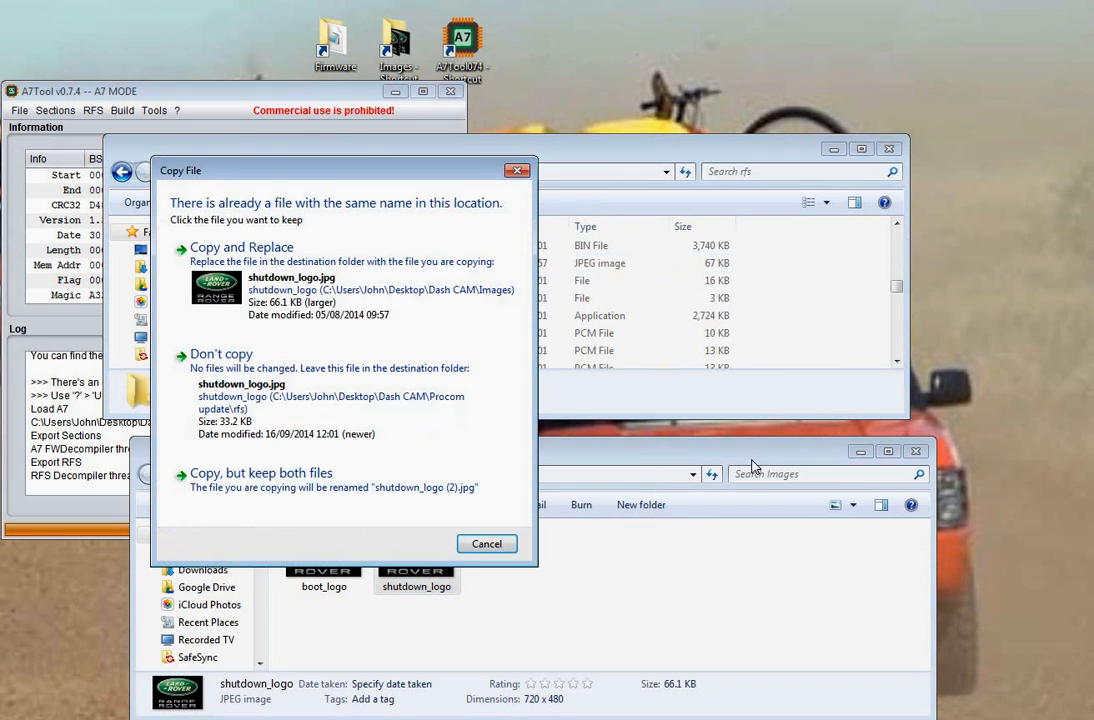
click(233, 274)
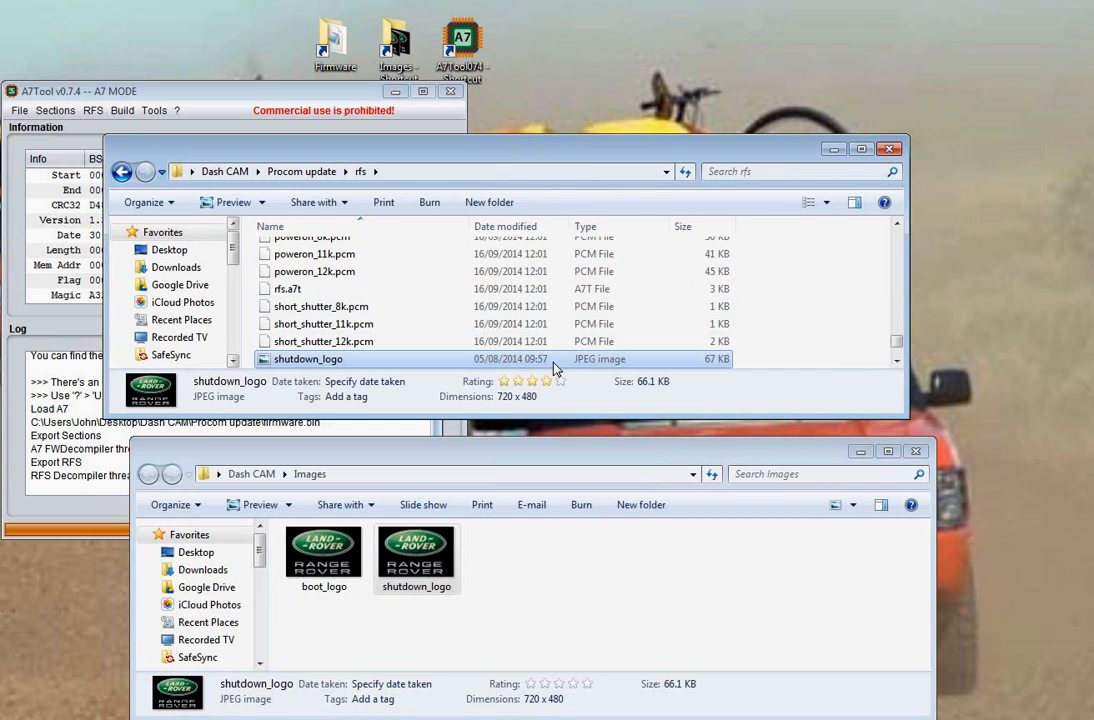
key(F2)
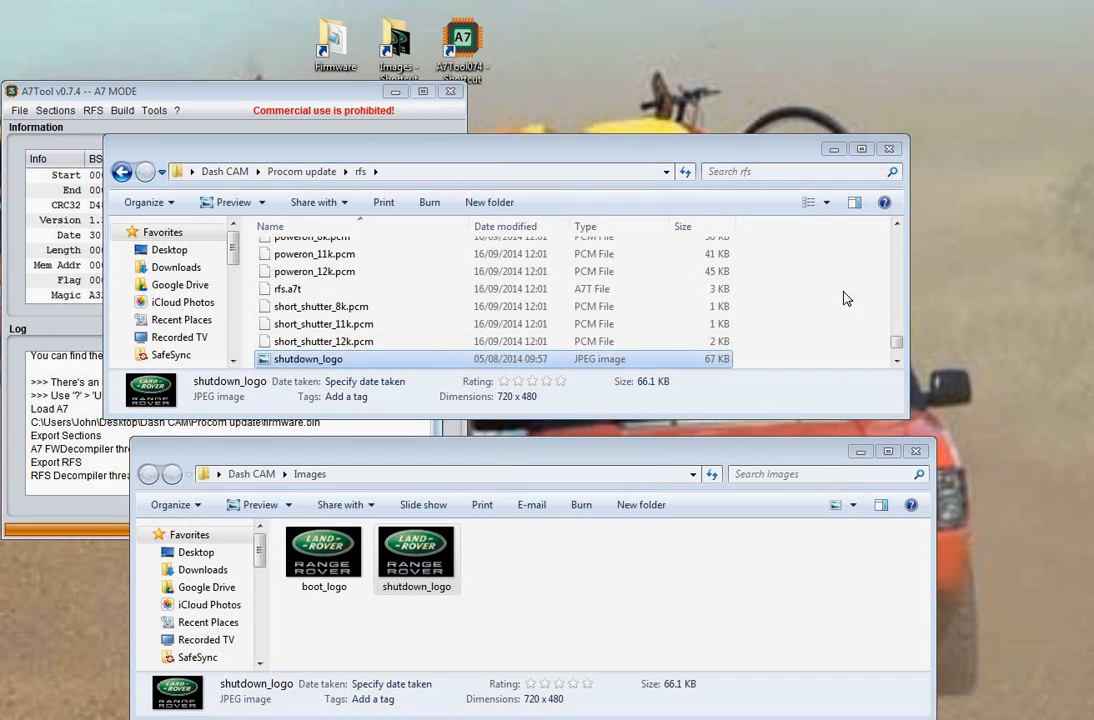
click(802, 292)
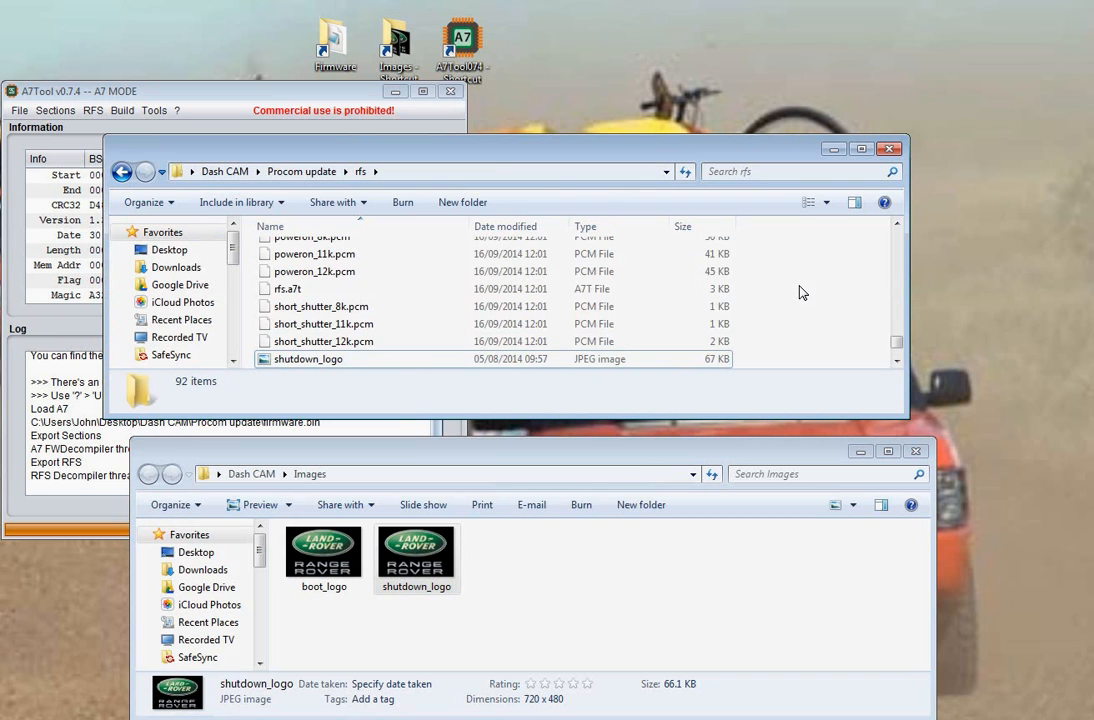
- Check the replaced boot_logo in the rfs folder at full size, and close the image and both folder windows
key(Home)
click(290, 263)
double_click(290, 263)
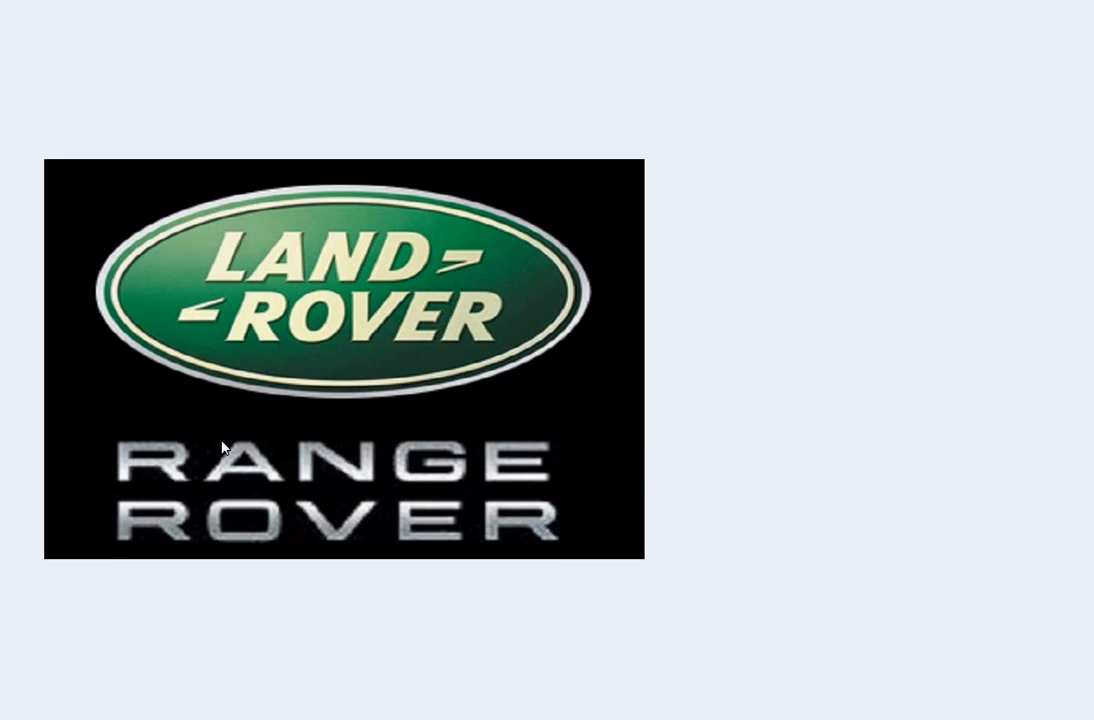
key(Escape)
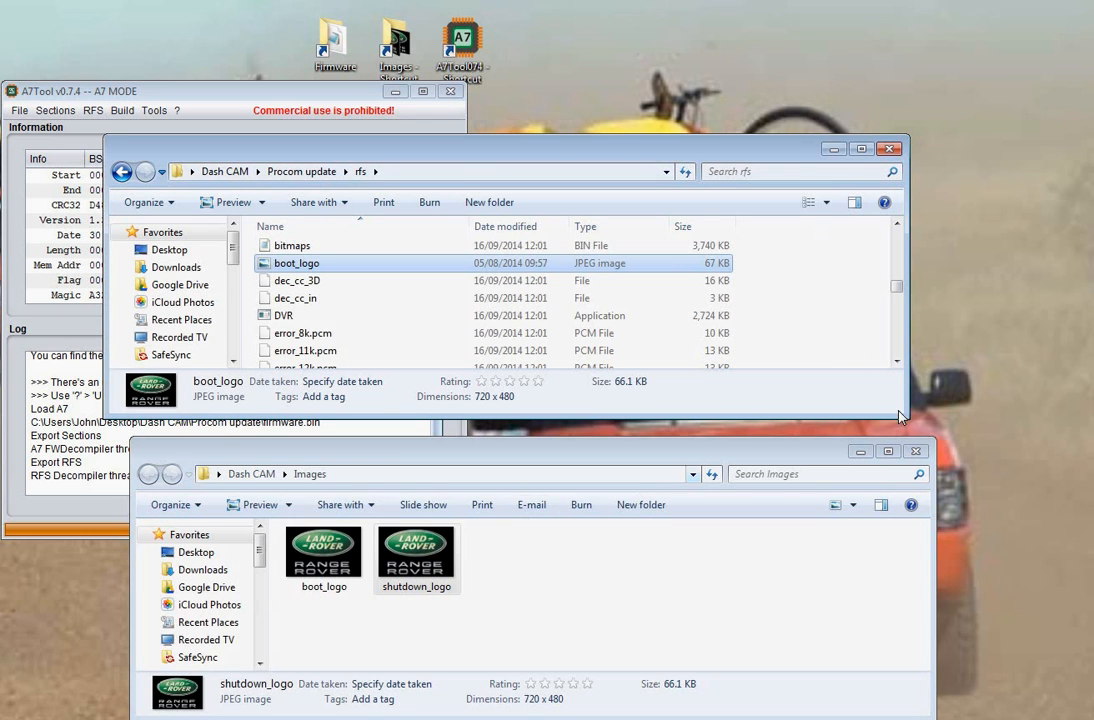
click(918, 451)
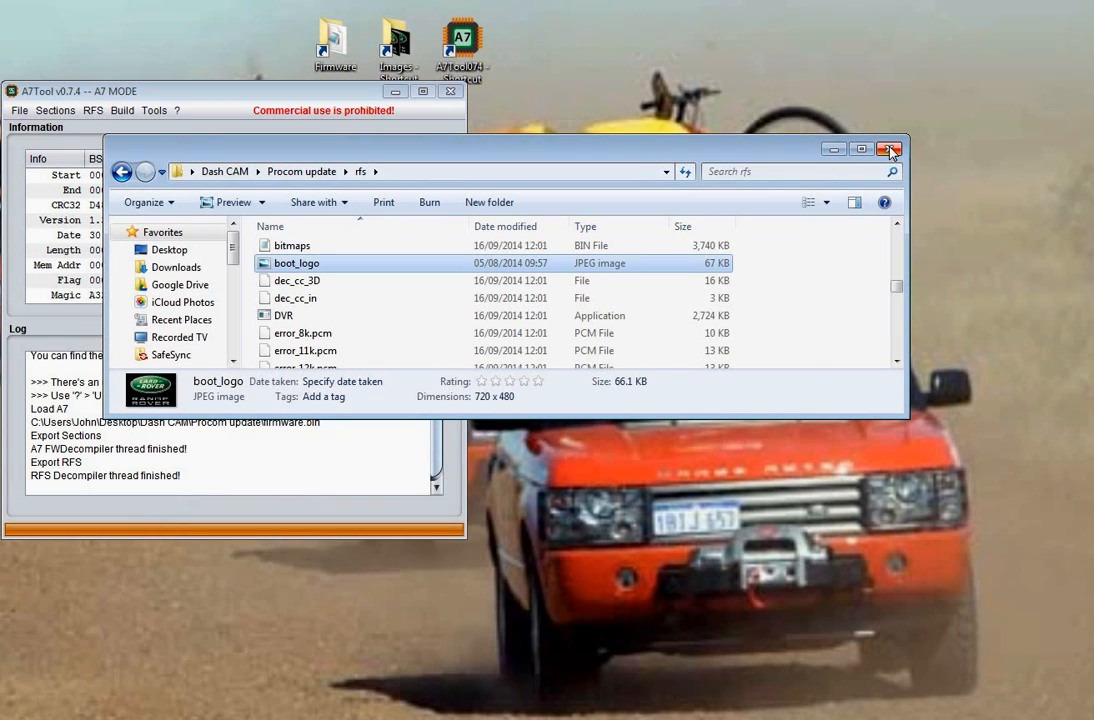
click(890, 150)
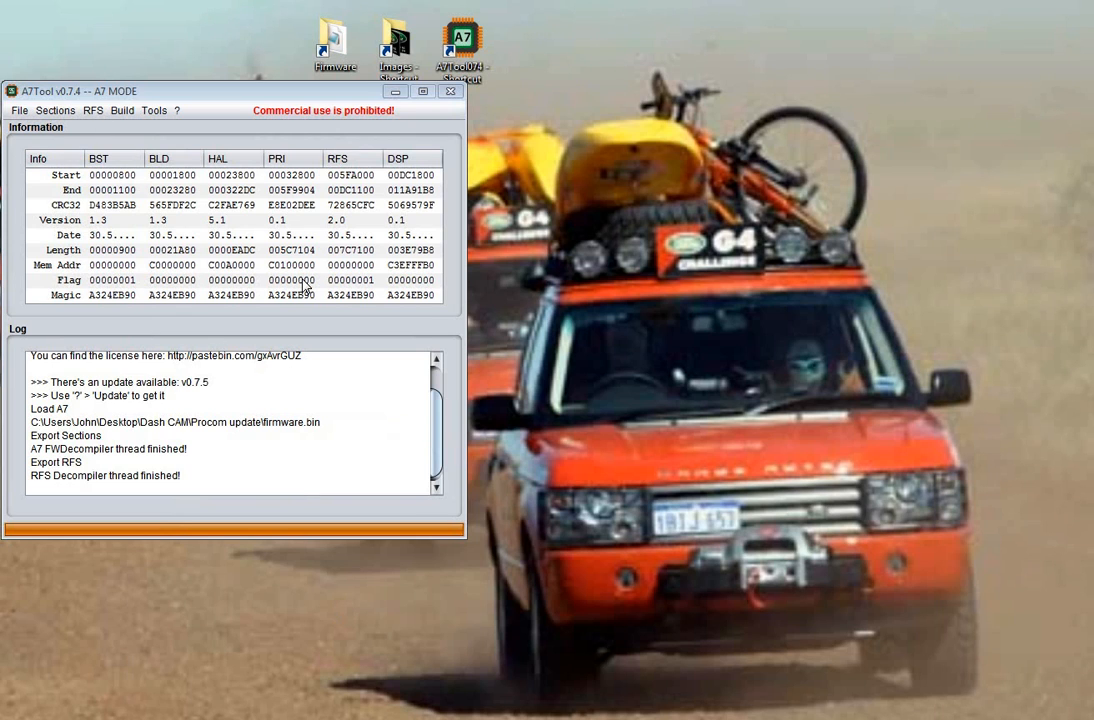
- Build the RFS from the modified files and include it in the exported firmware sections
click(93, 111)
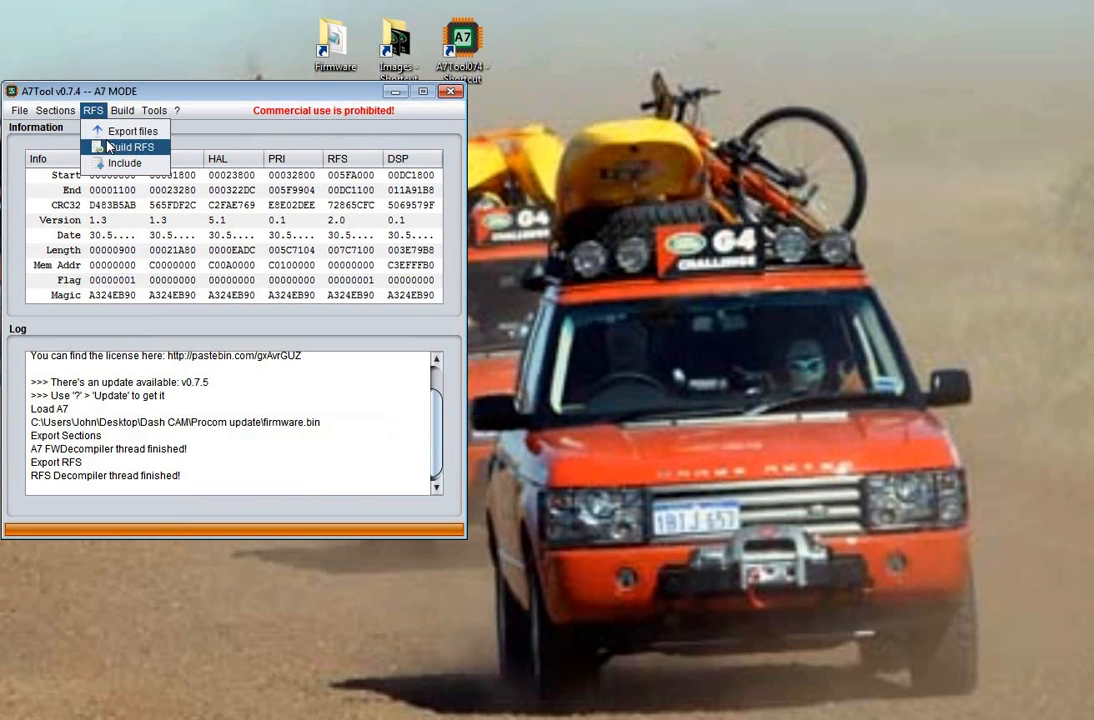
click(105, 148)
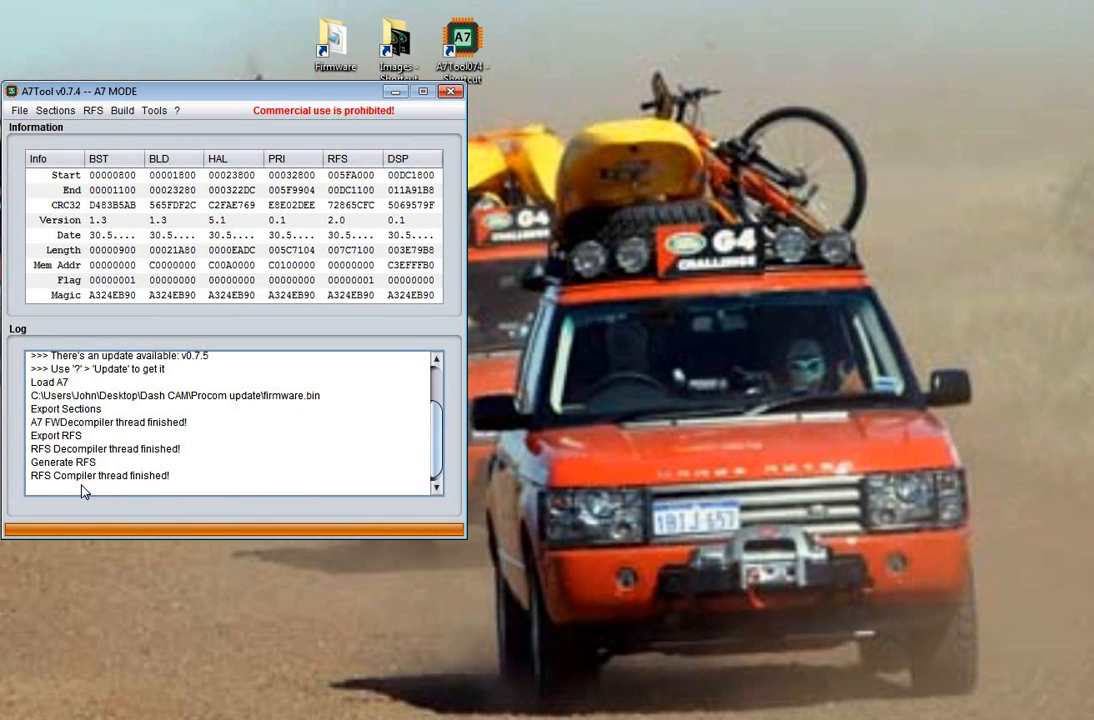
click(93, 113)
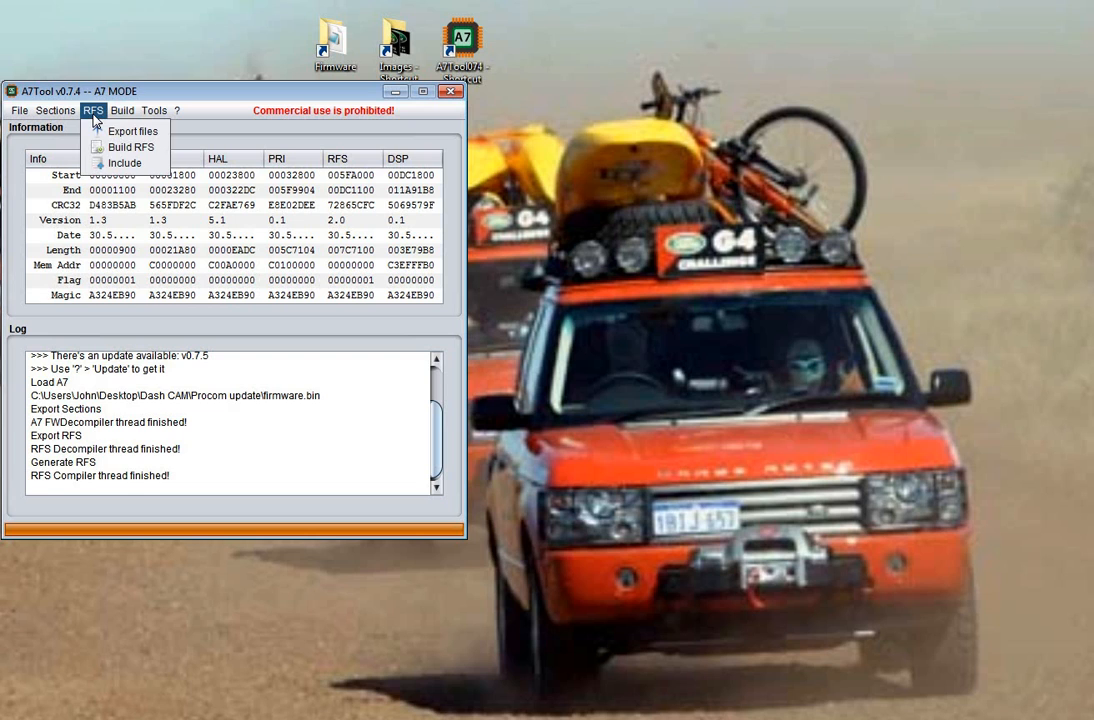
click(118, 162)
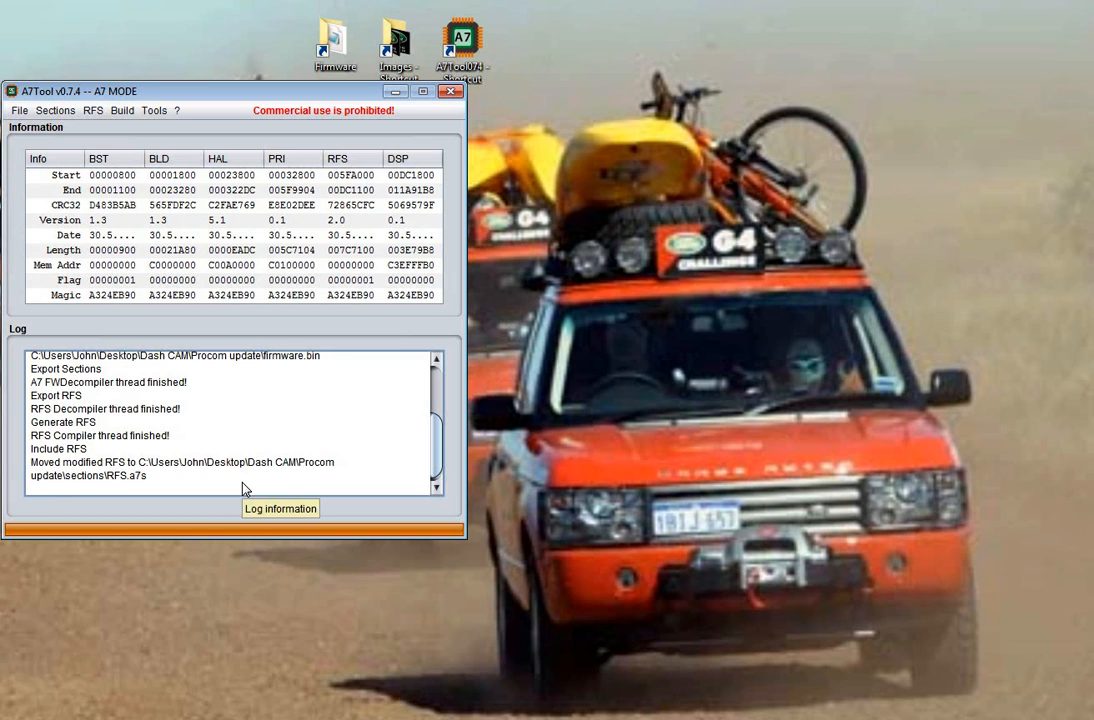
- Build the modified firmware binary, accepting the disclaimer and dismissing the donation request
click(121, 112)
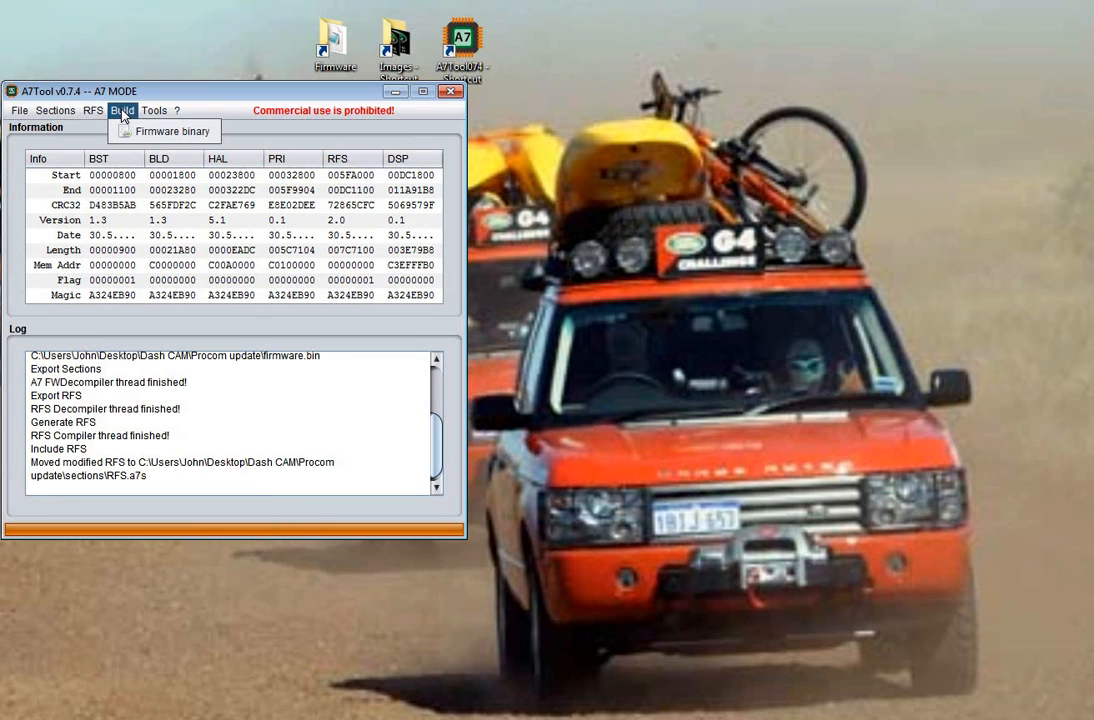
click(170, 134)
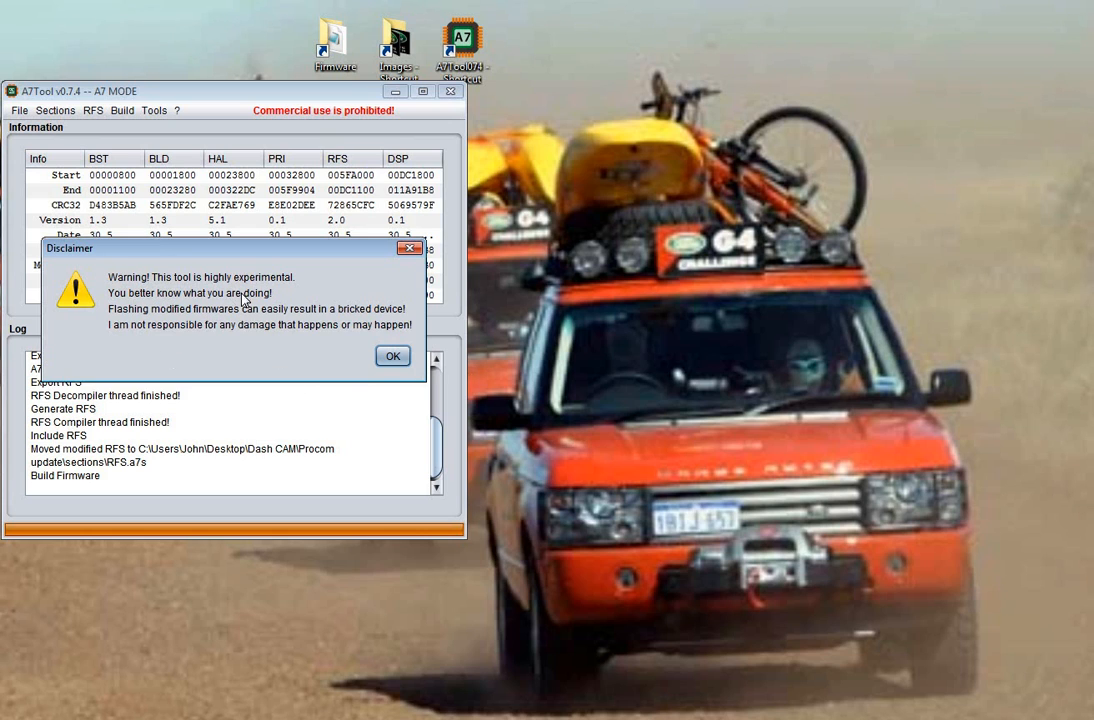
click(392, 357)
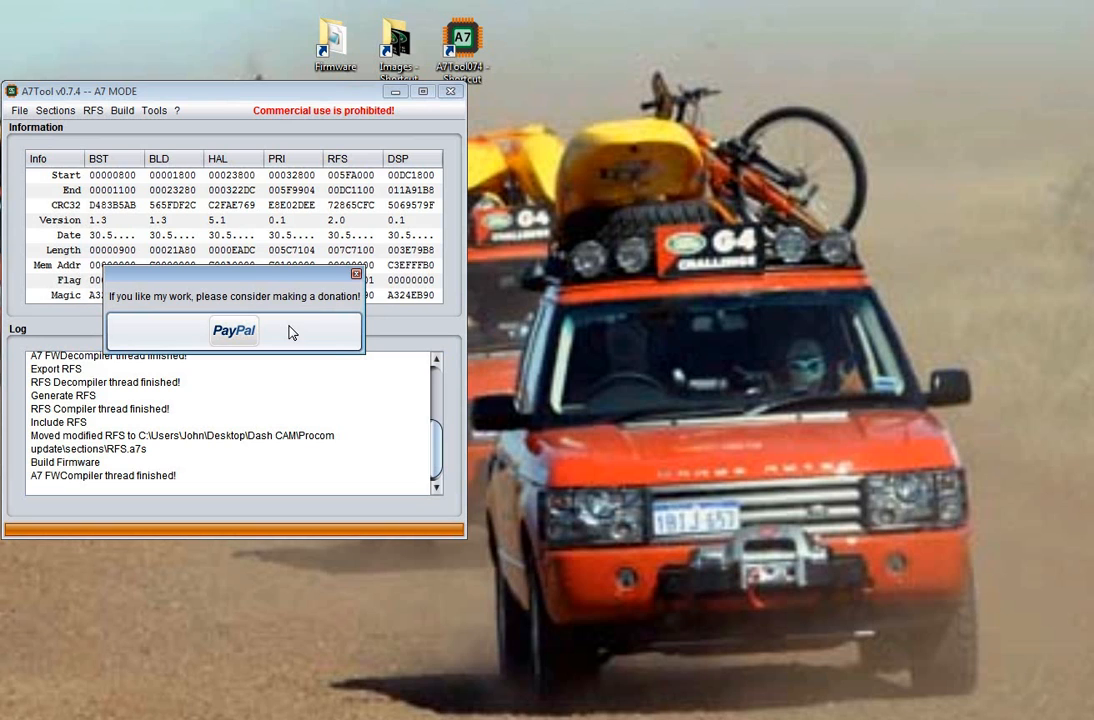
click(356, 274)
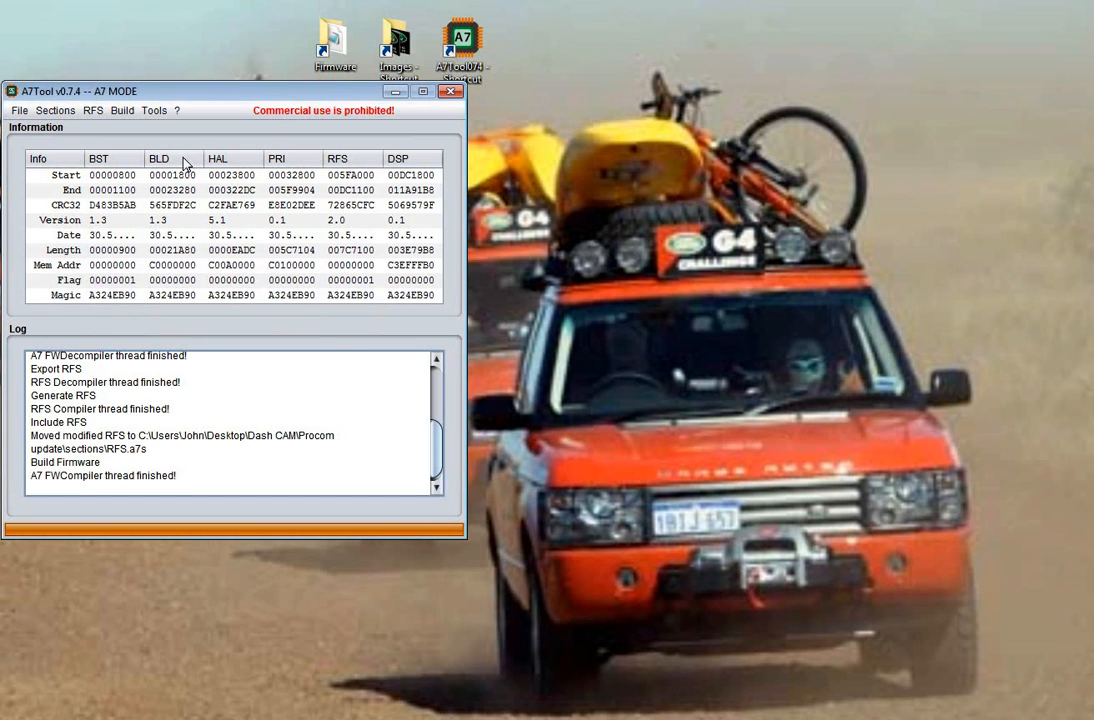
- Close A7Tool and delete the rfs and sections folders from the Procom update firmware folder
click(450, 93)
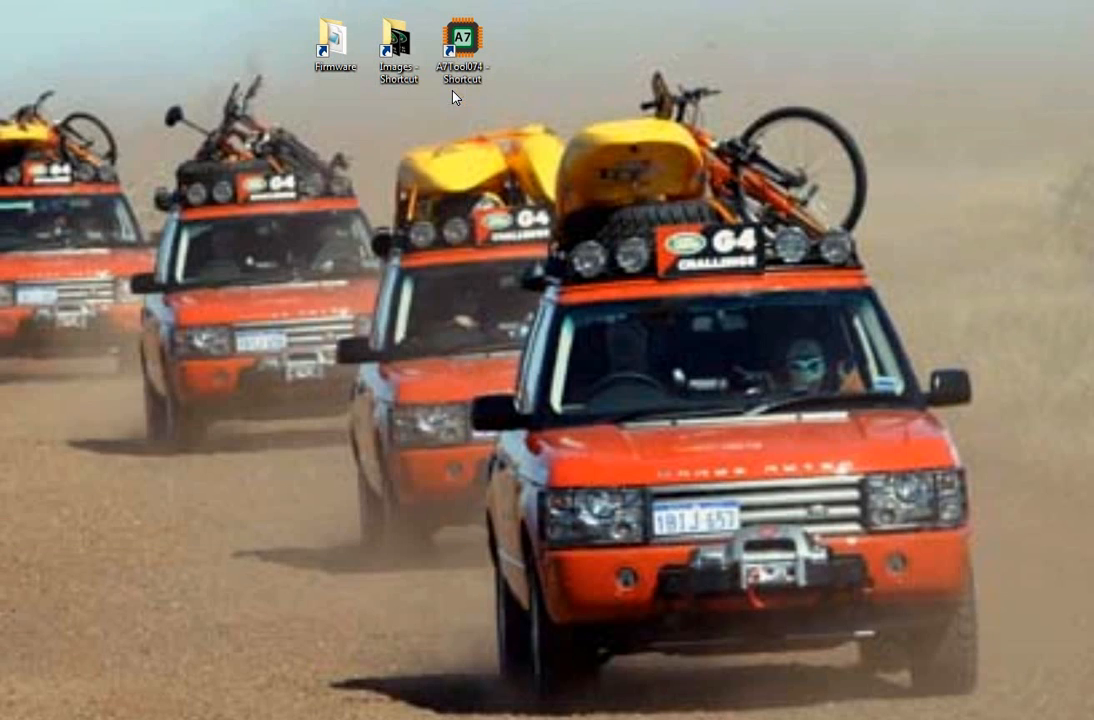
double_click(336, 45)
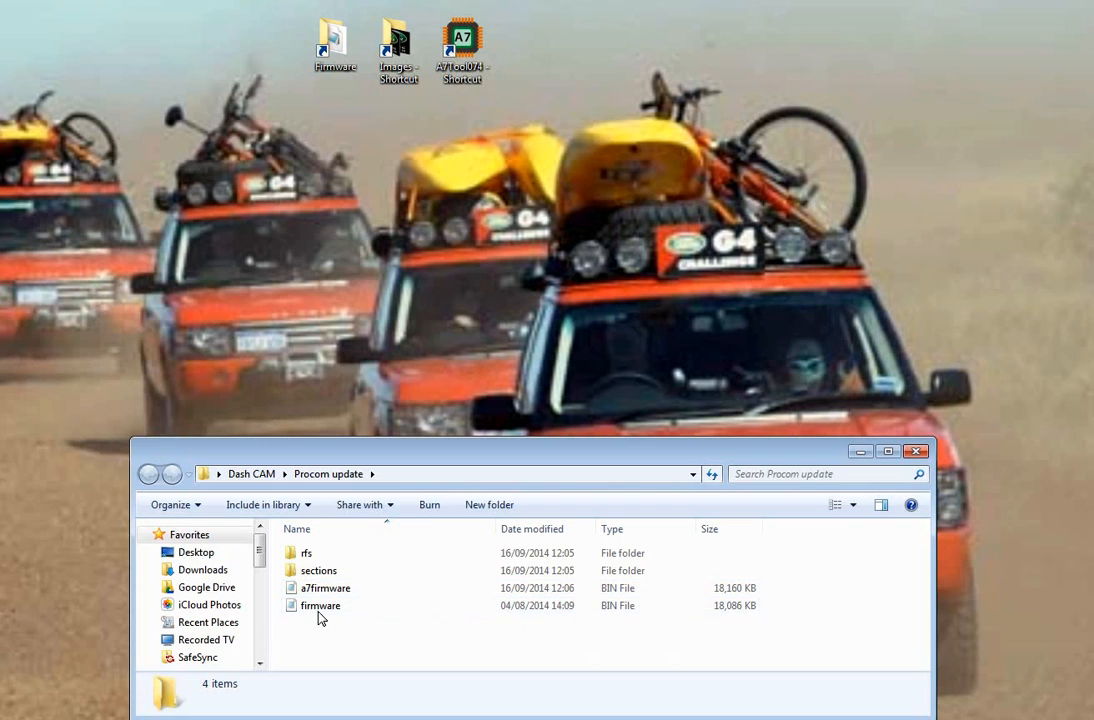
click(338, 560)
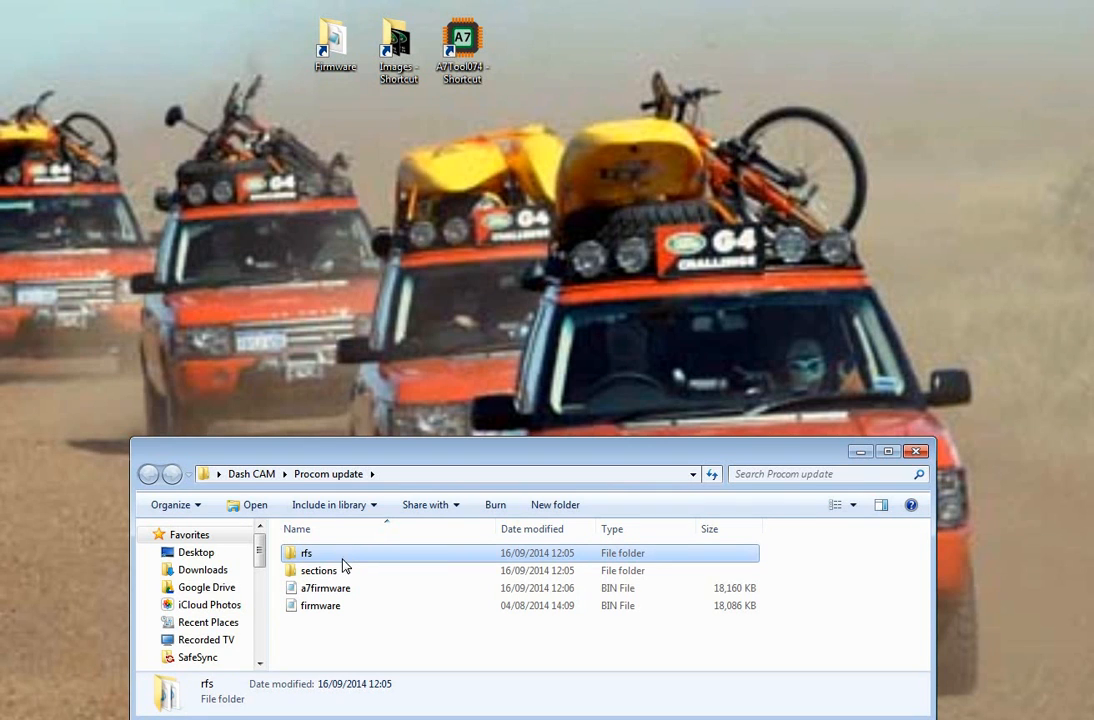
shift+click(332, 571)
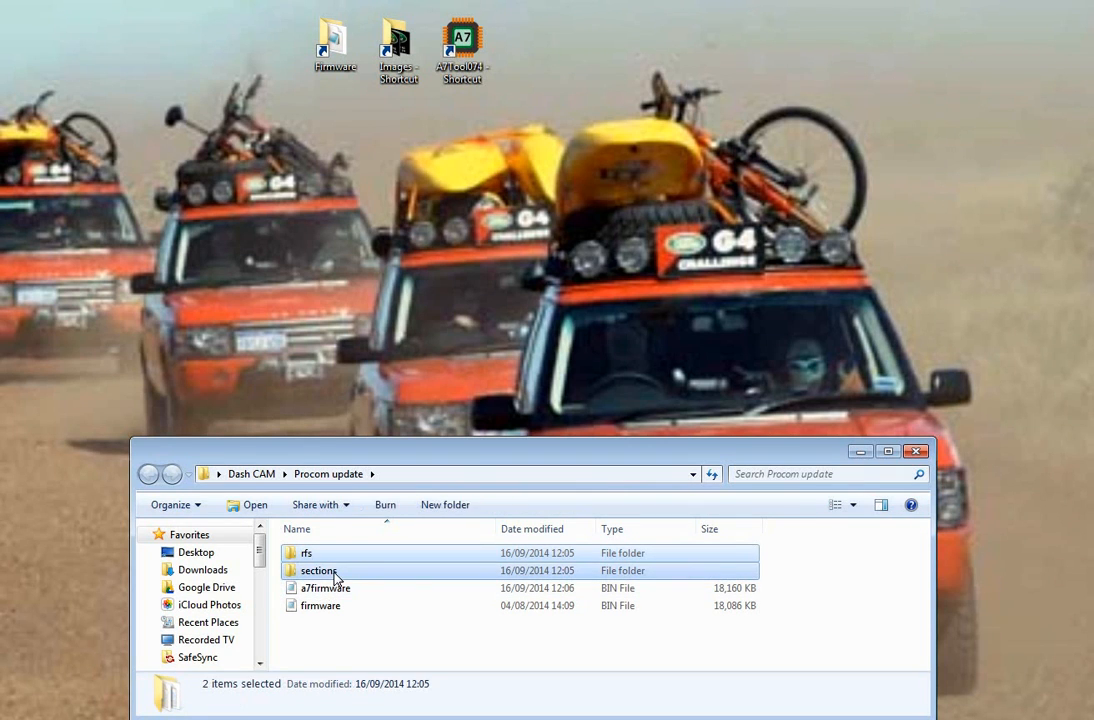
key(Delete)
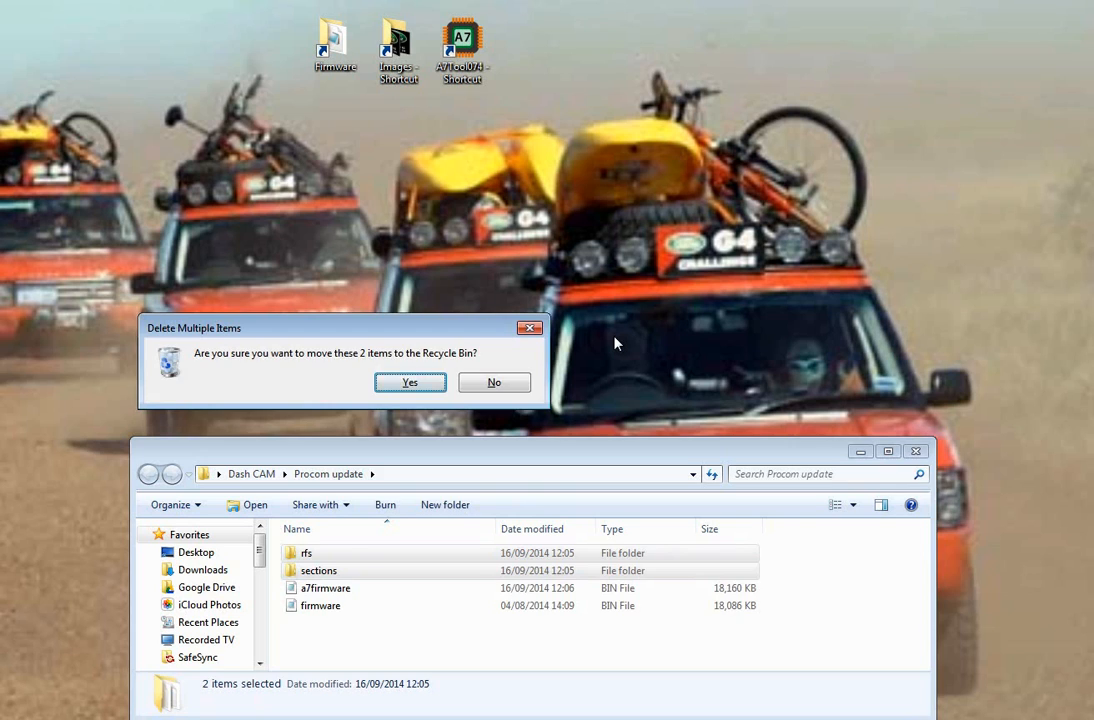
key(Return)
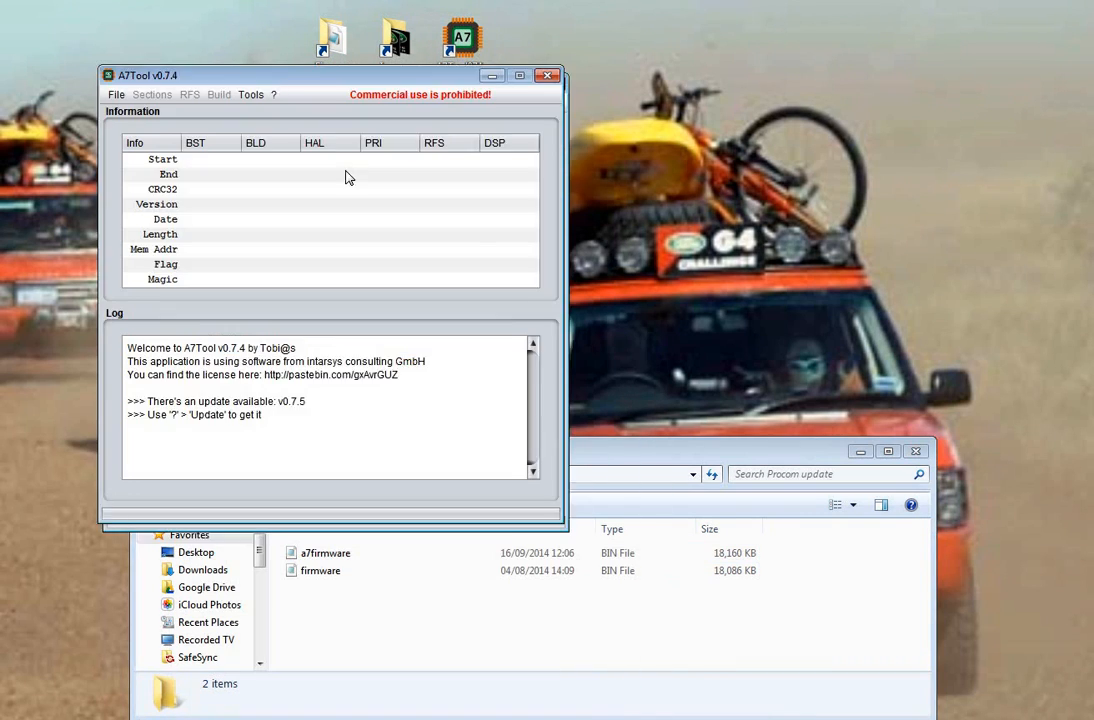
- Move the A7Tool window clear of the Procom update folder window and close that folder window
drag(291, 80, 256, 24)
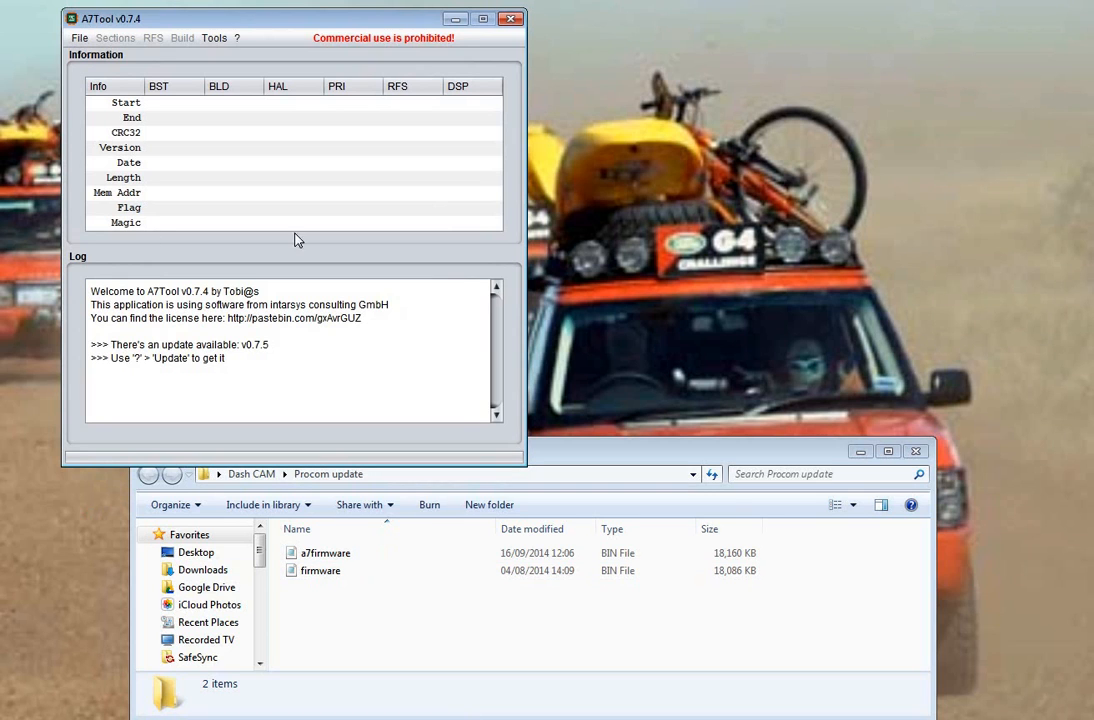
click(918, 452)
click(918, 452)
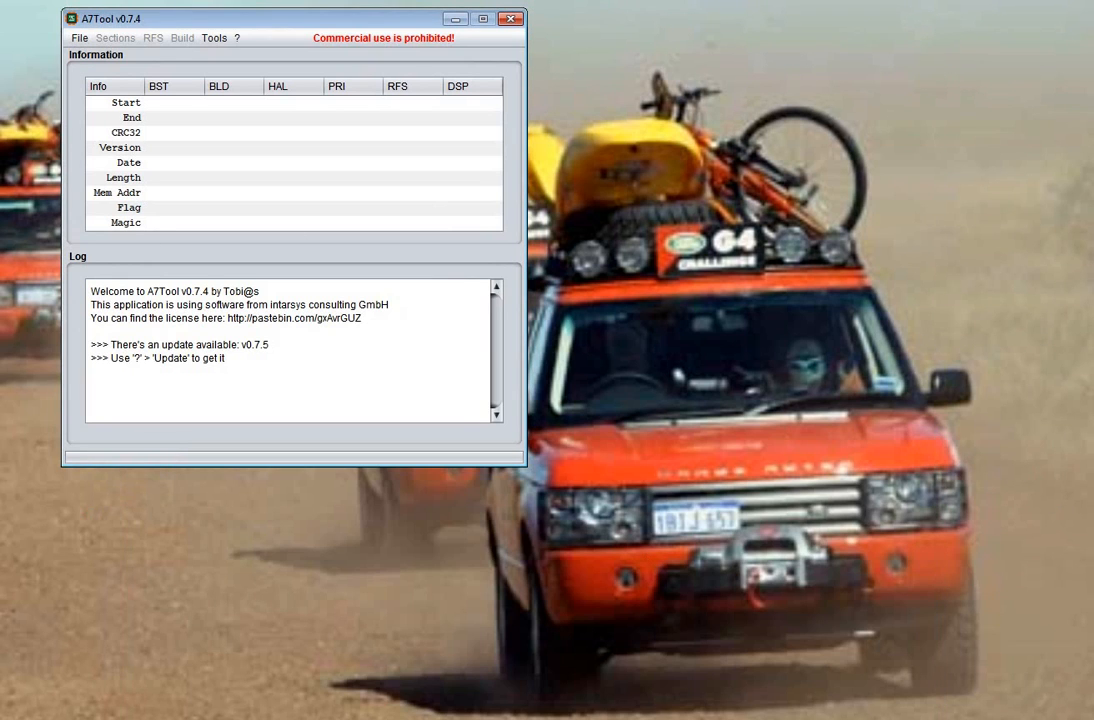
- Load the rebuilt a7firmware.bin from the desktop Firmware folder as A7 firmware
click(78, 38)
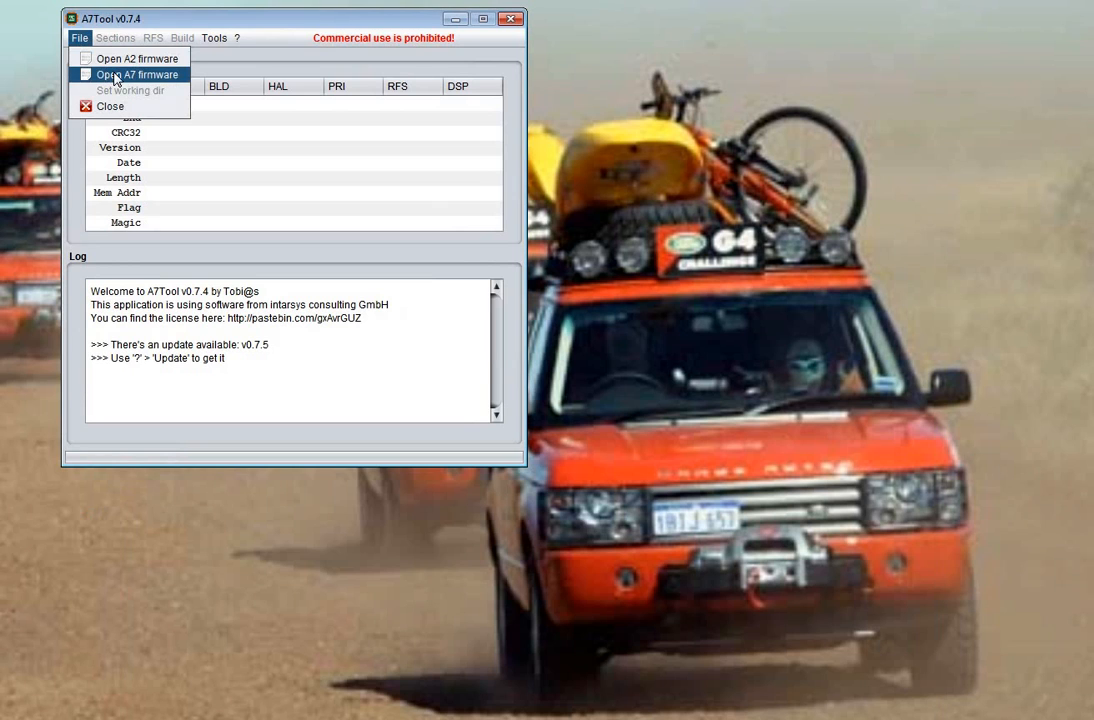
click(114, 76)
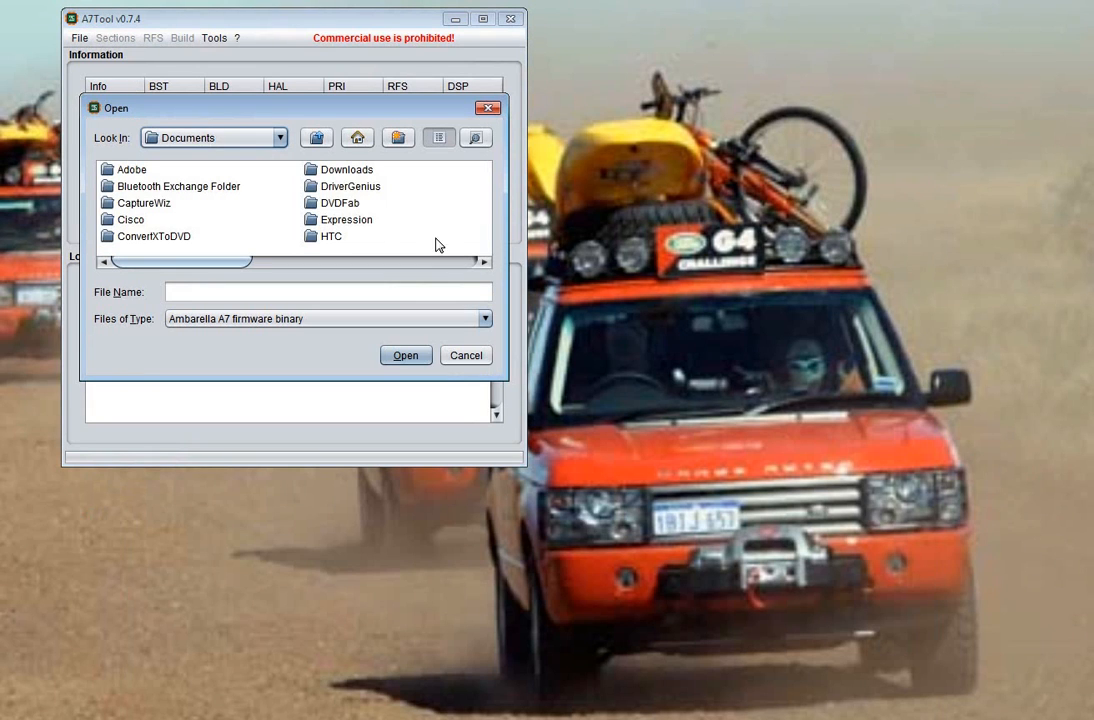
click(316, 137)
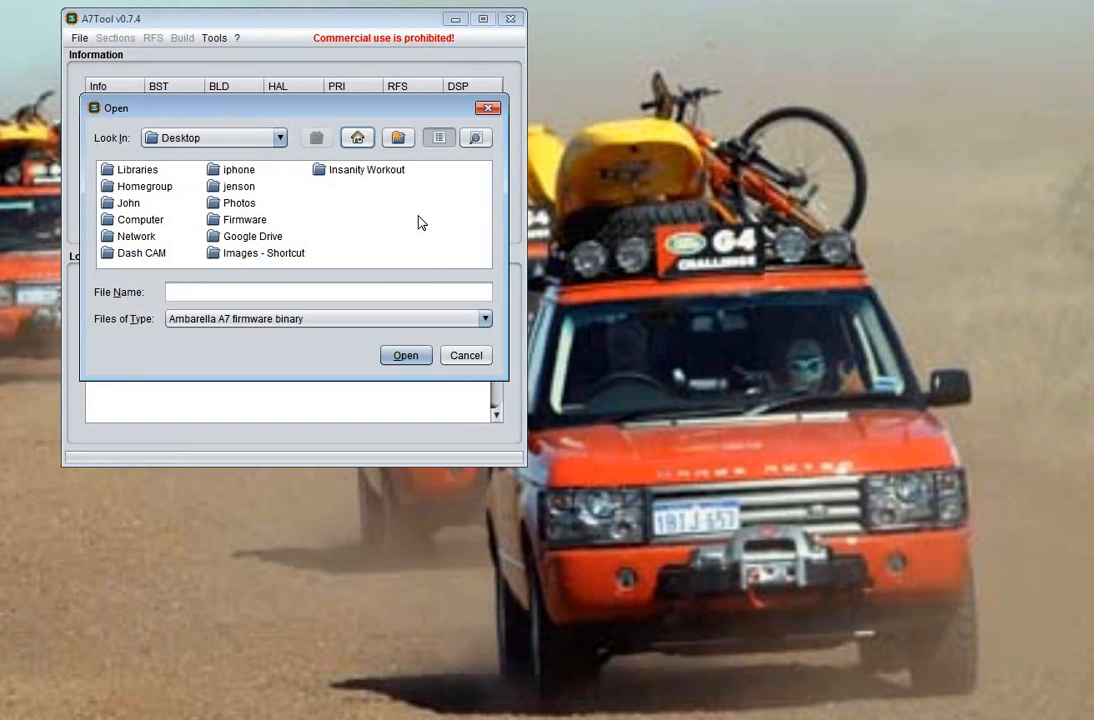
click(258, 222)
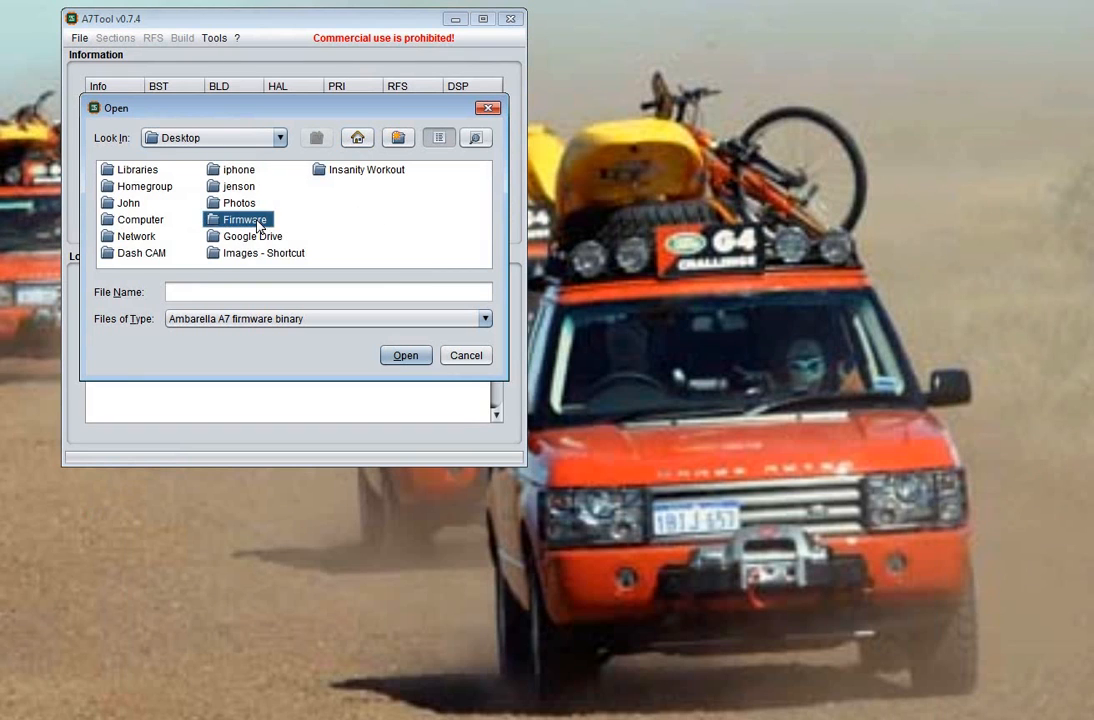
double_click(258, 222)
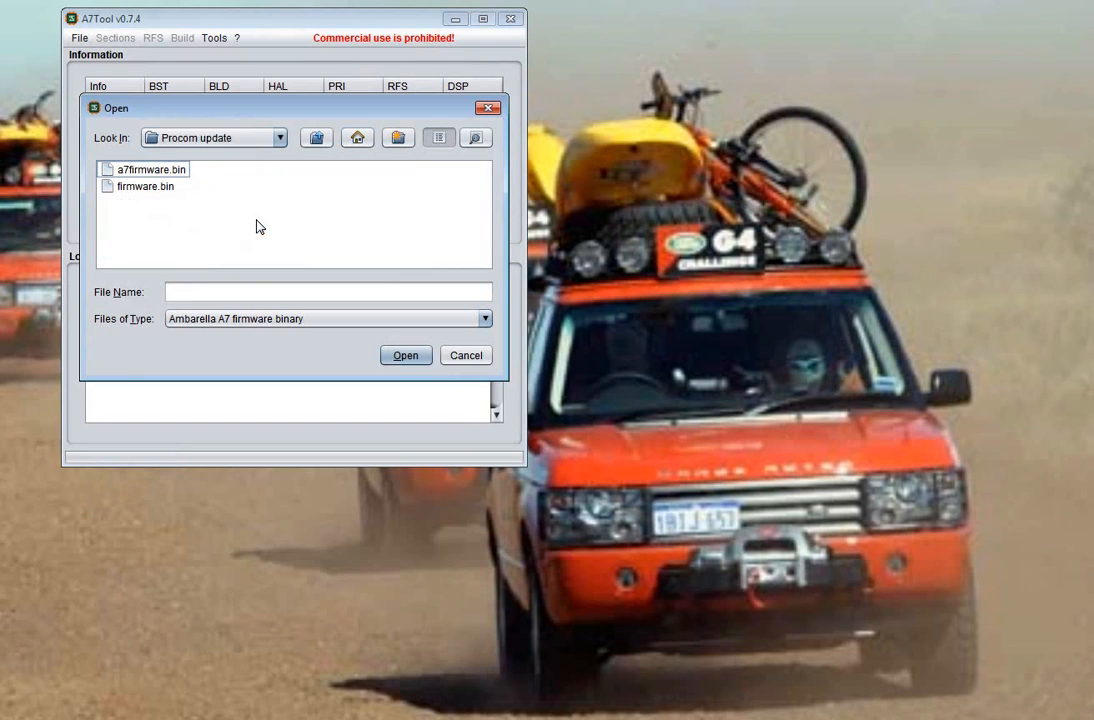
click(140, 170)
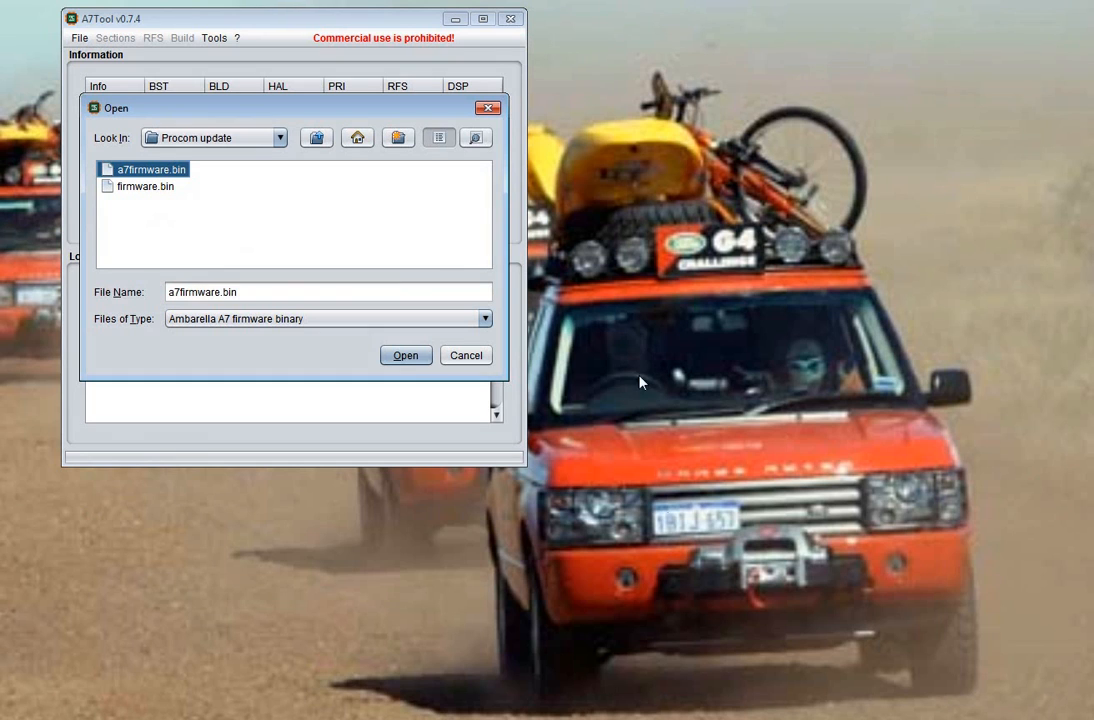
click(406, 357)
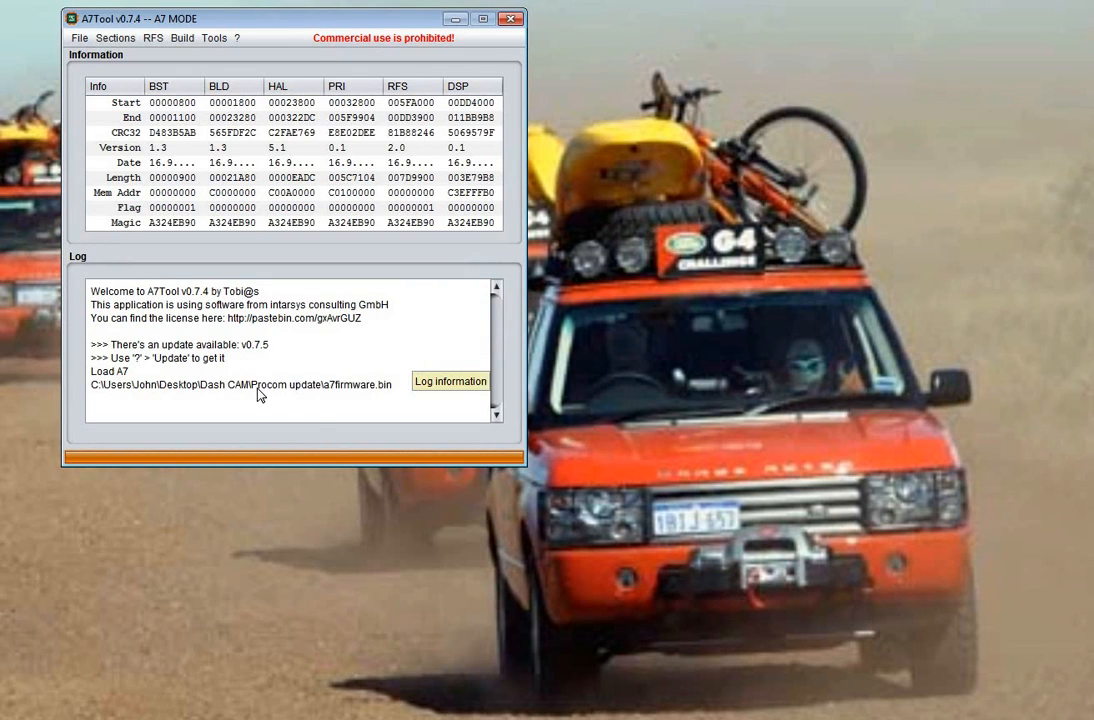
- Export all sections of the loaded a7firmware.bin
click(105, 42)
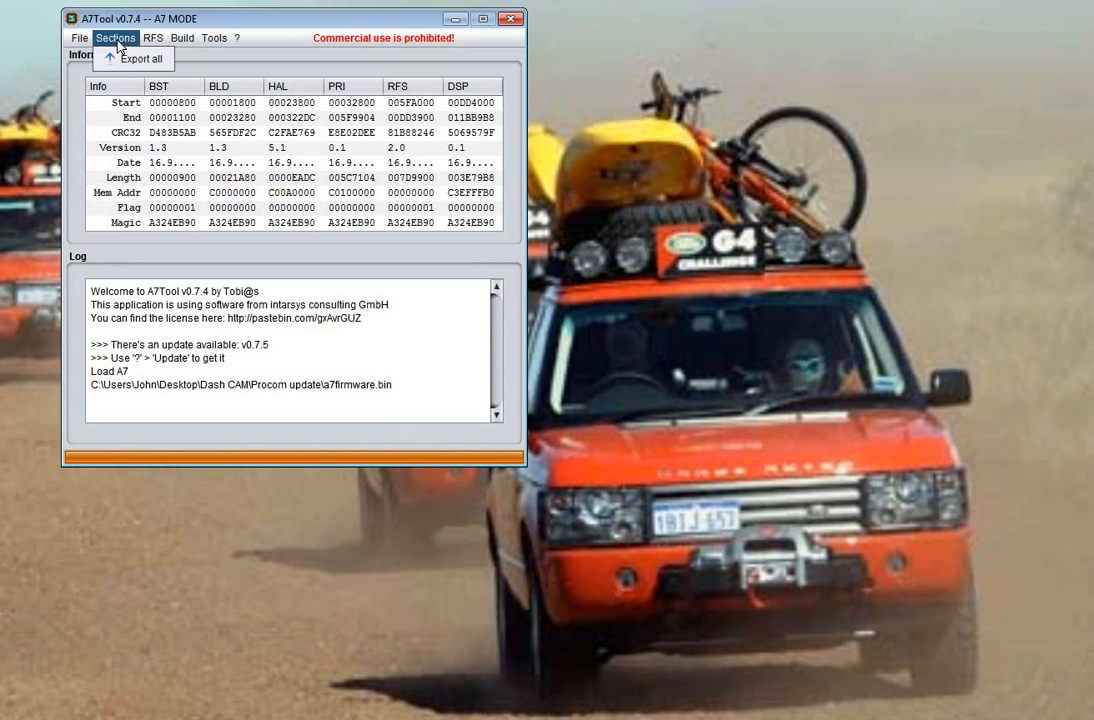
click(130, 59)
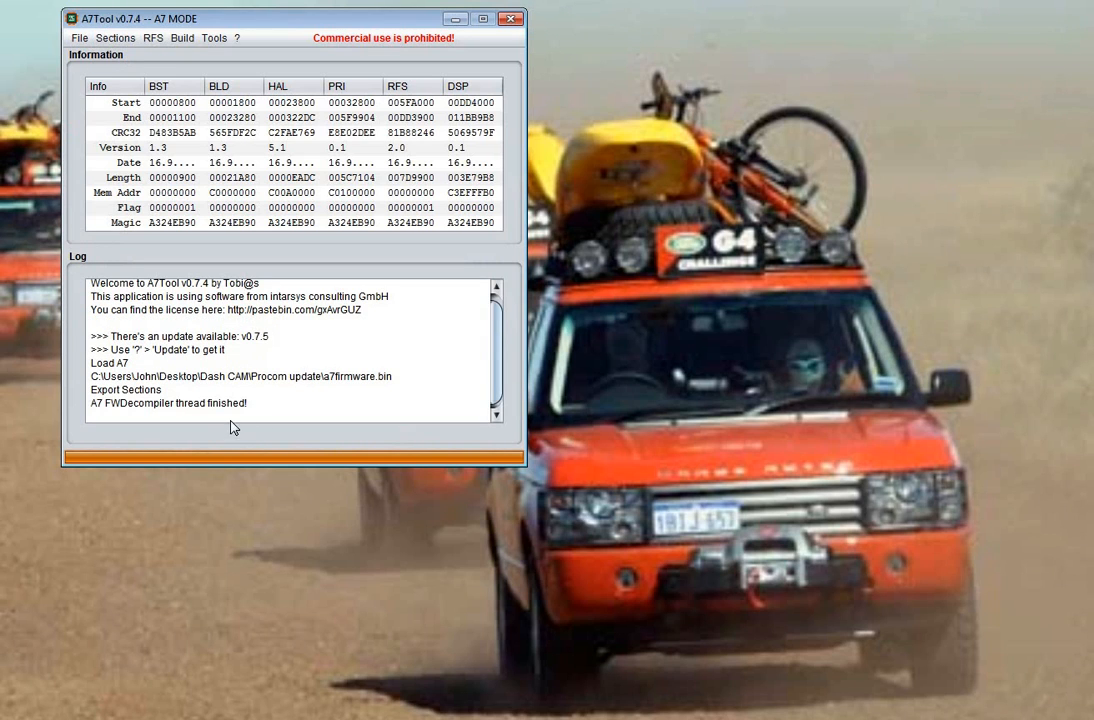
- Export the RFS files of the loaded firmware and move the A7Tool window clear of the desktop shortcuts
click(153, 38)
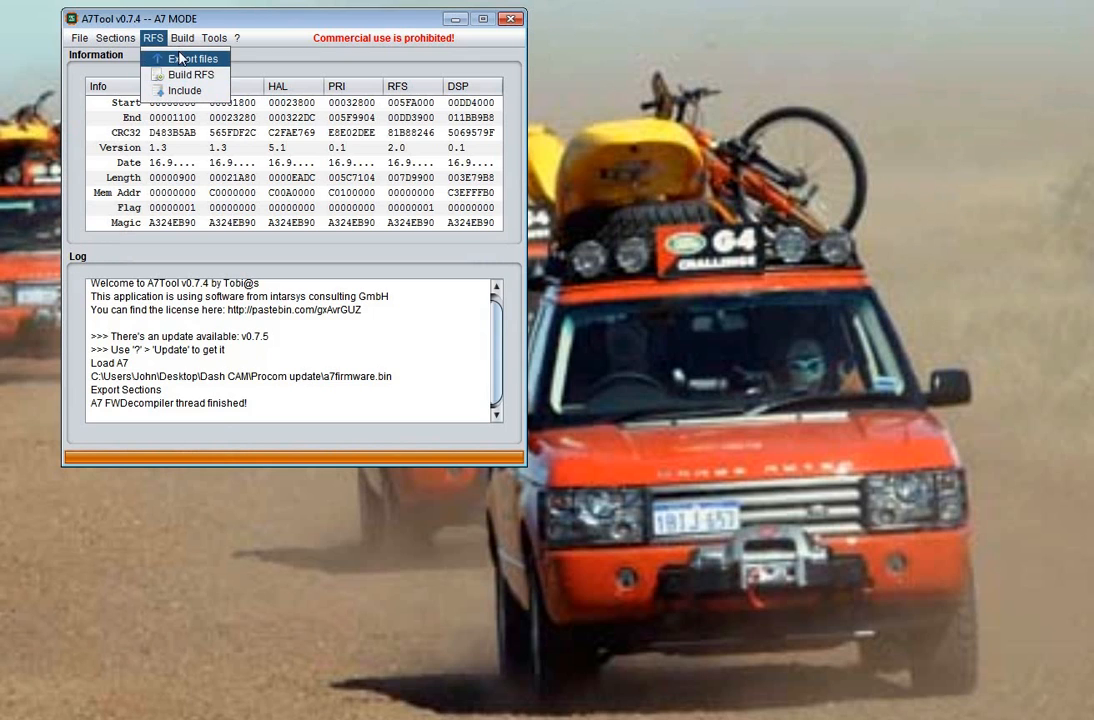
click(180, 58)
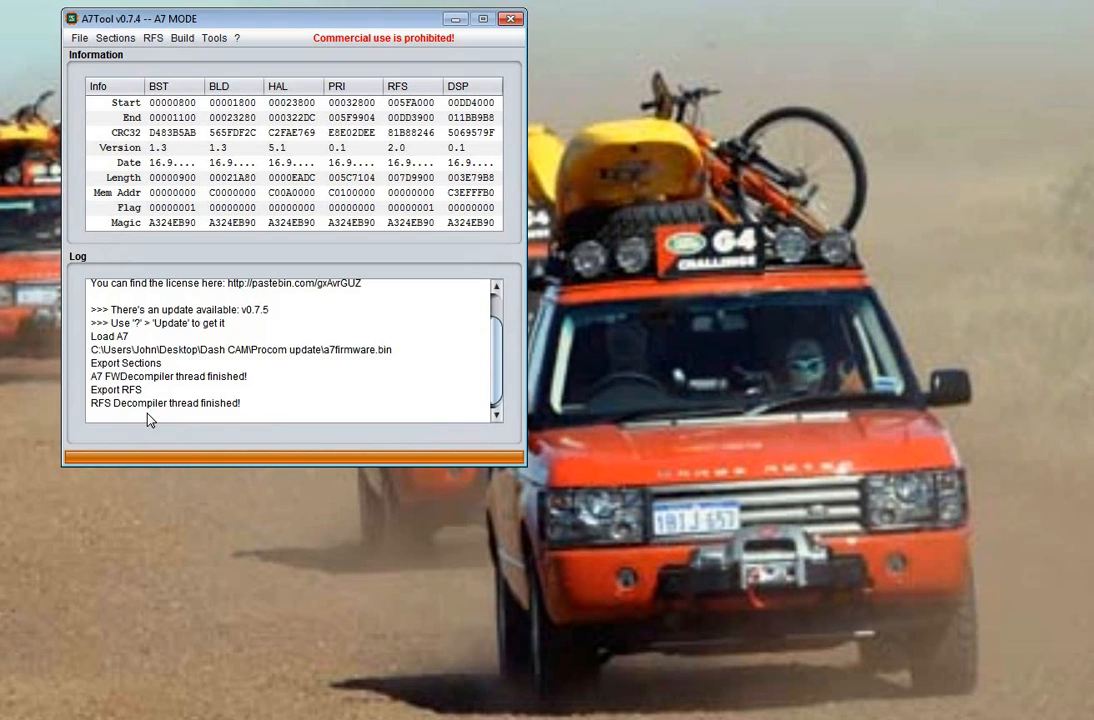
drag(283, 19, 280, 92)
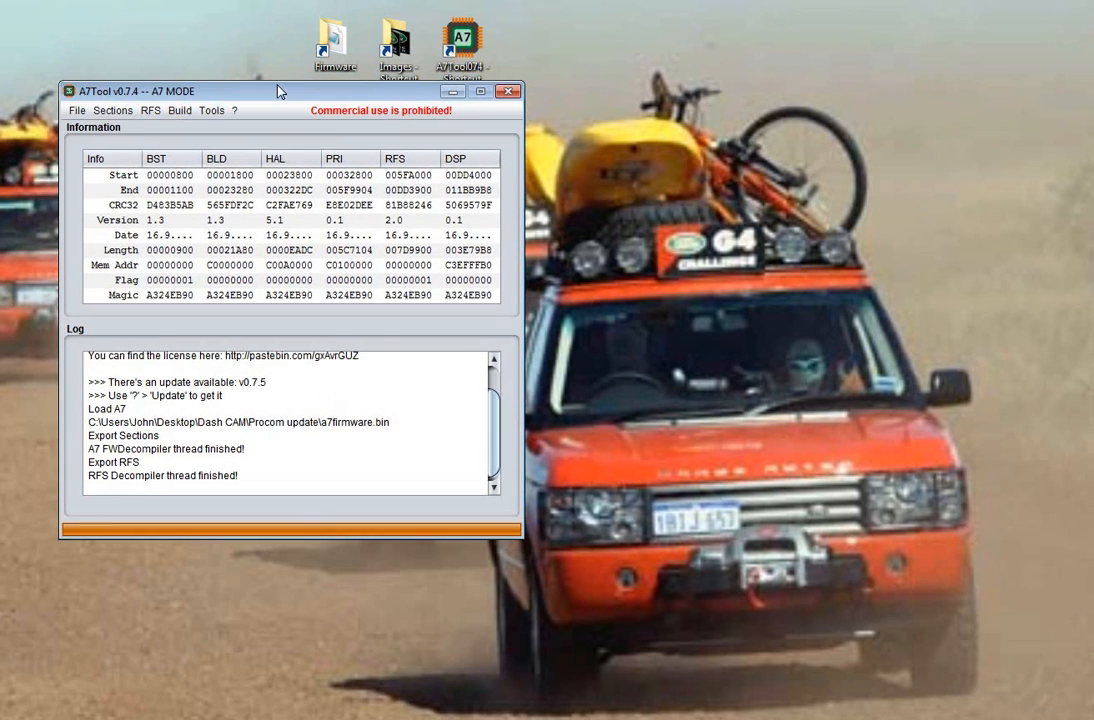
- Open the rfs folder from the desktop Firmware folder and check the boot_logo image's preview
double_click(335, 42)
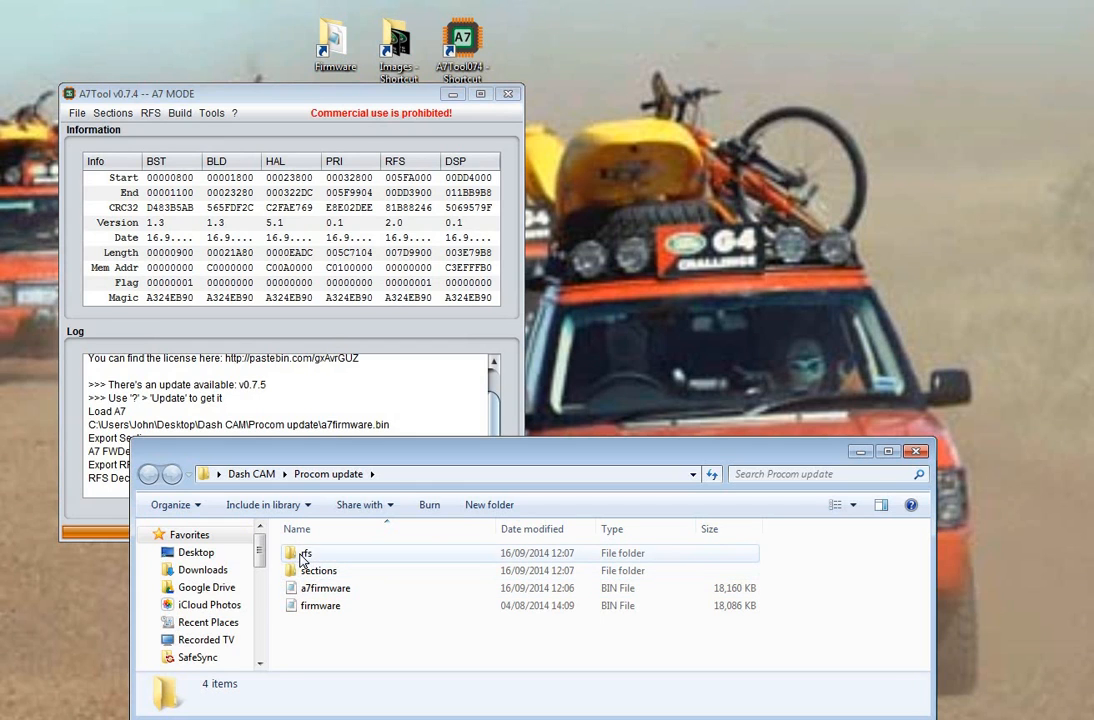
double_click(317, 555)
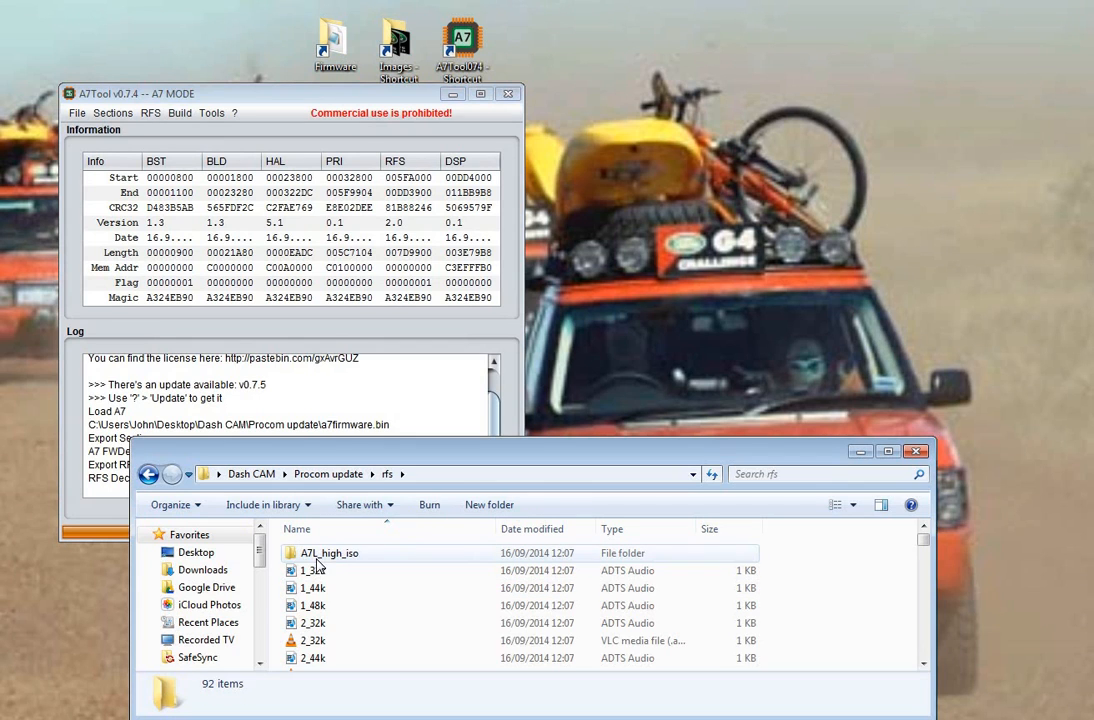
click(440, 606)
key(b)
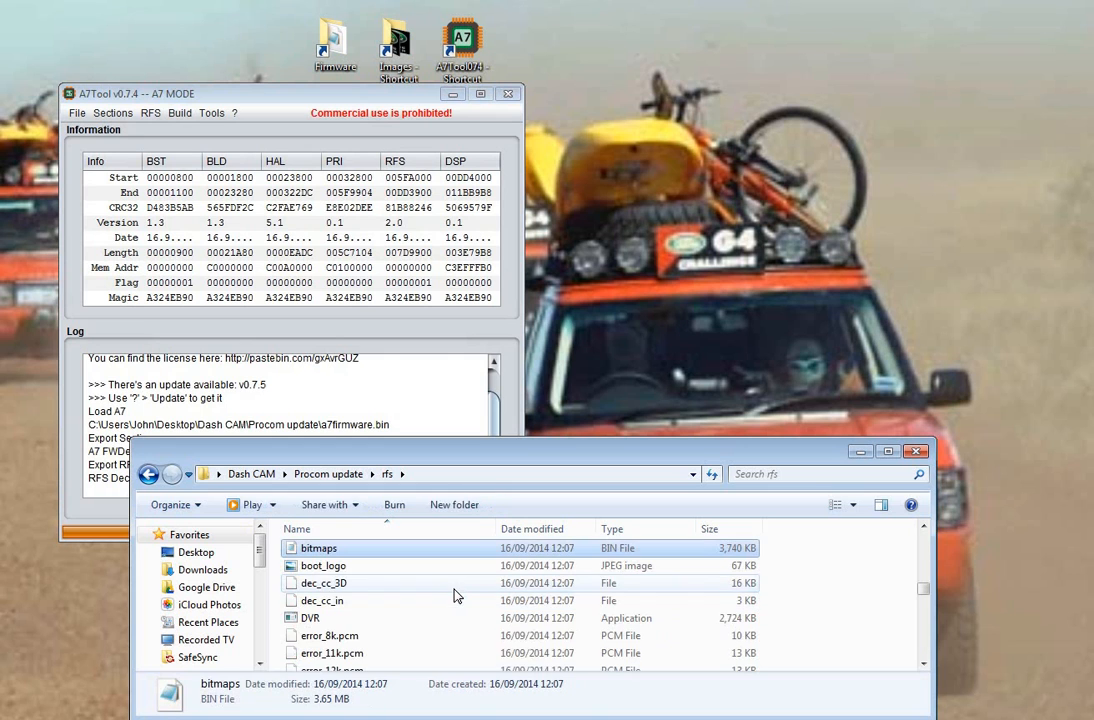
key(Down)
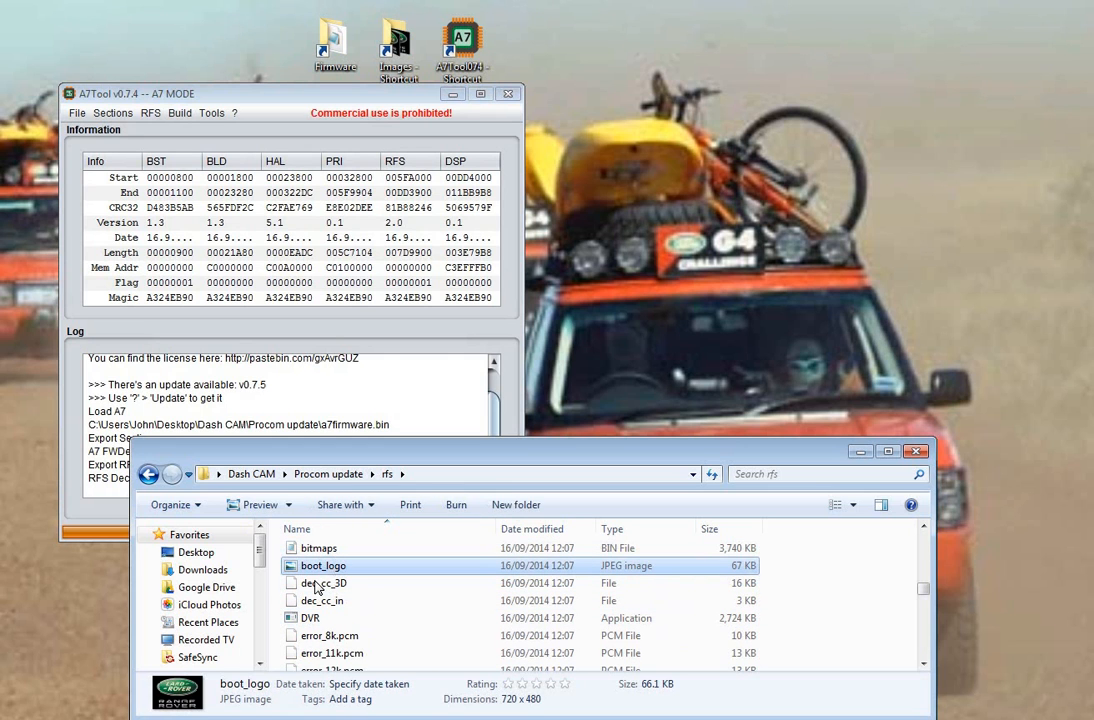
drag(178, 707, 173, 563)
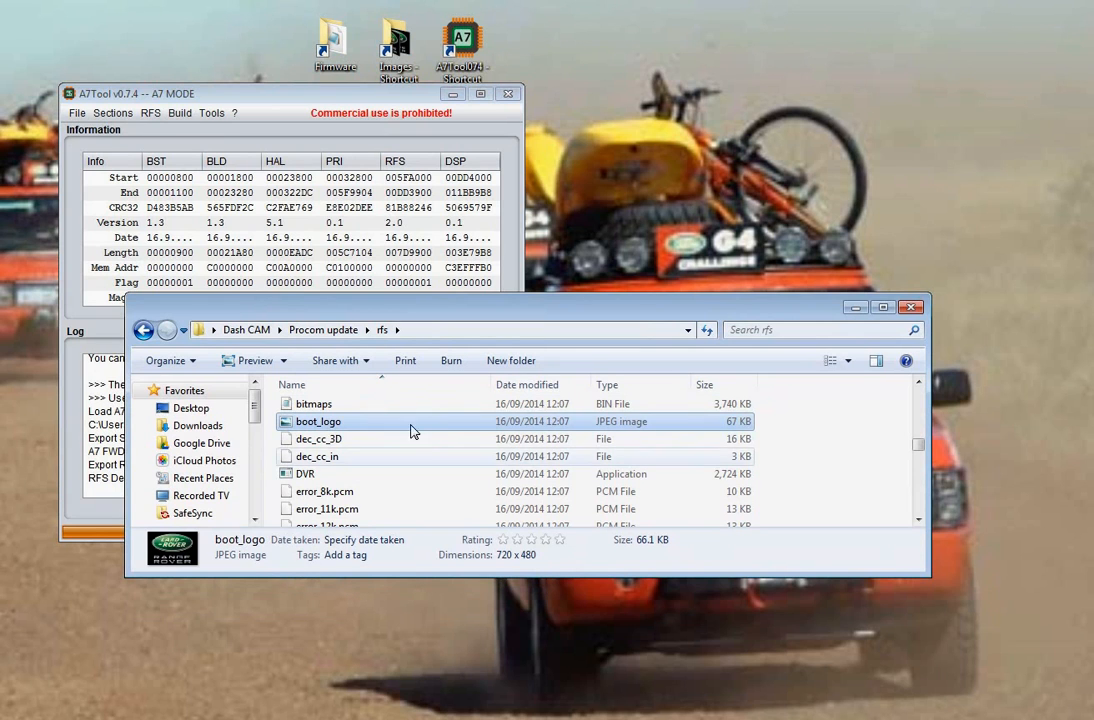
- Check the shutdown_logo image's preview in the rfs folder and close the folder window
click(418, 459)
key(s)
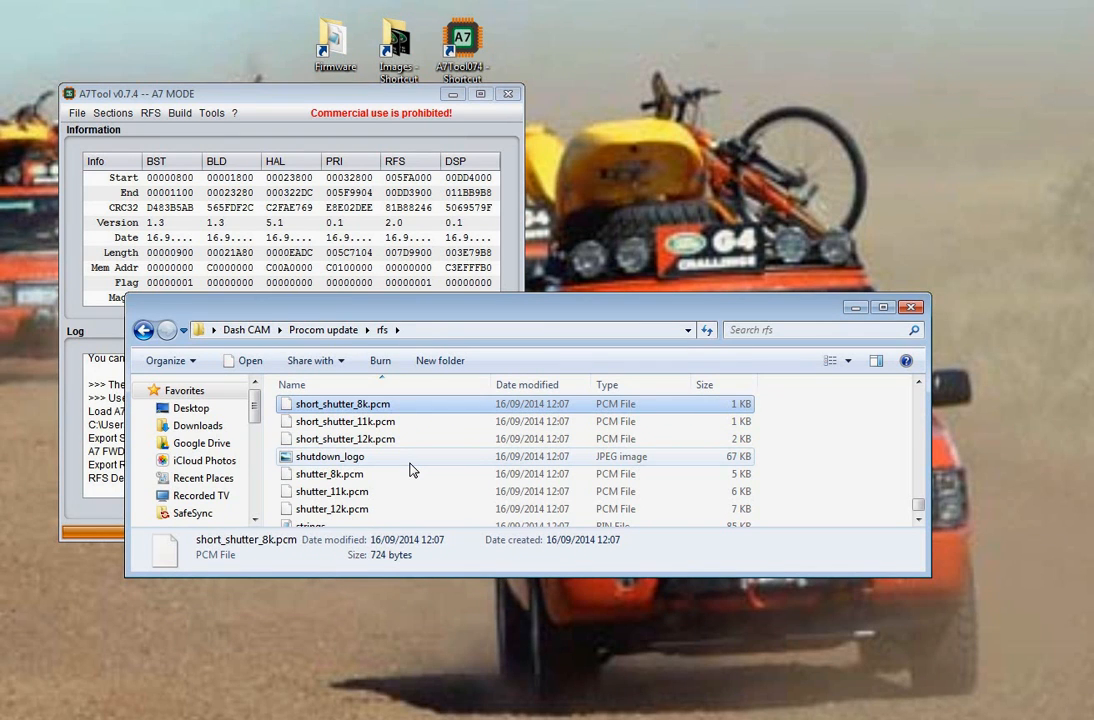
click(372, 458)
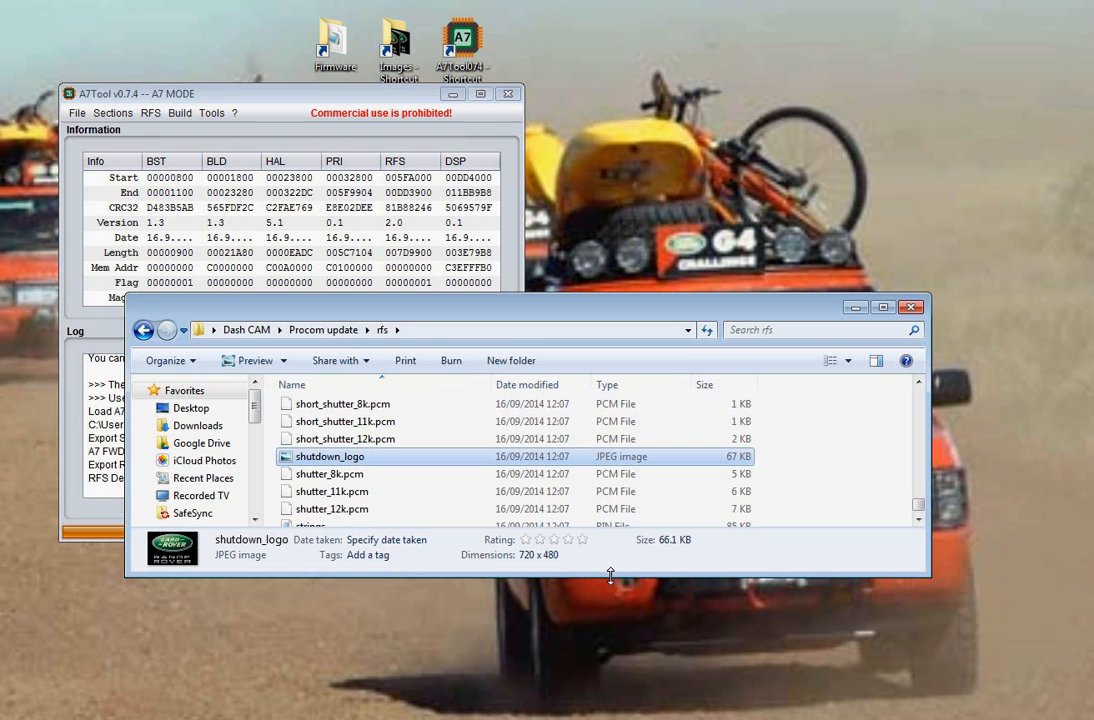
click(911, 307)
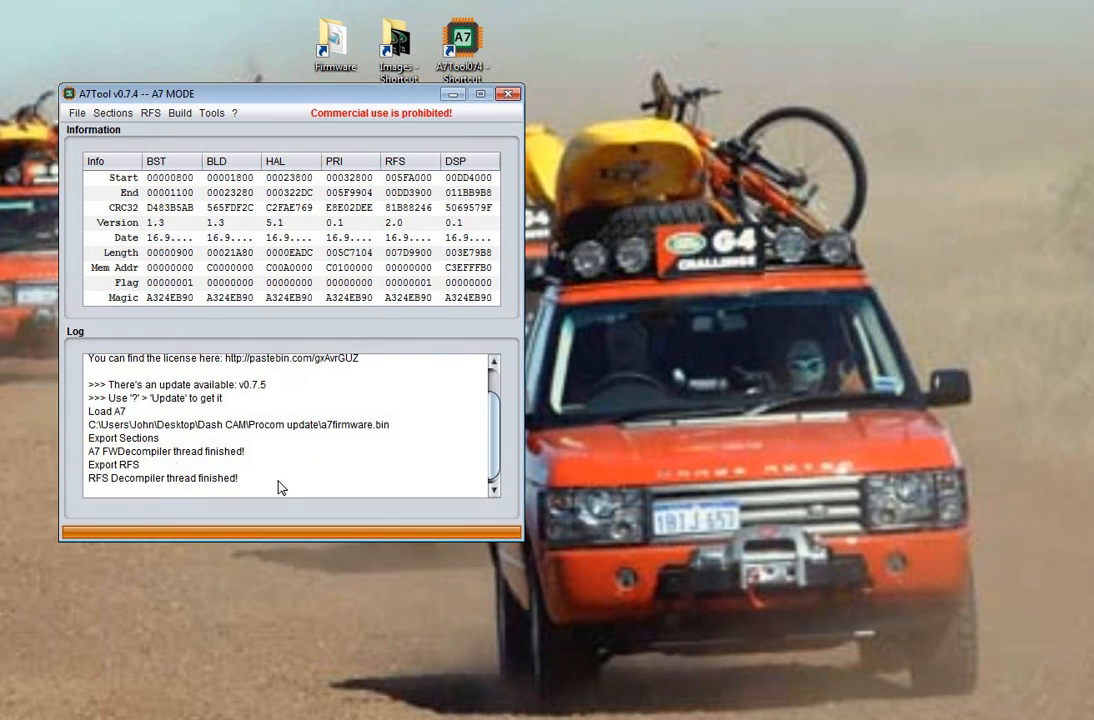
- Close A7Tool and delete the re-exported rfs and sections folders from the desktop Firmware folder
click(508, 95)
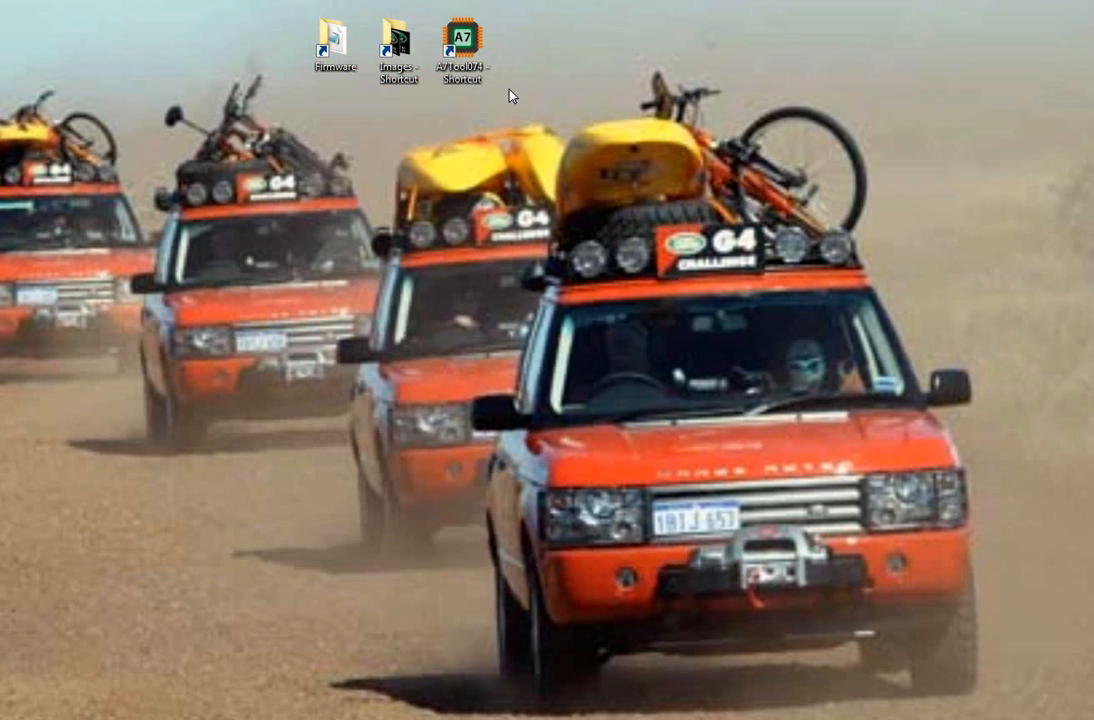
double_click(335, 40)
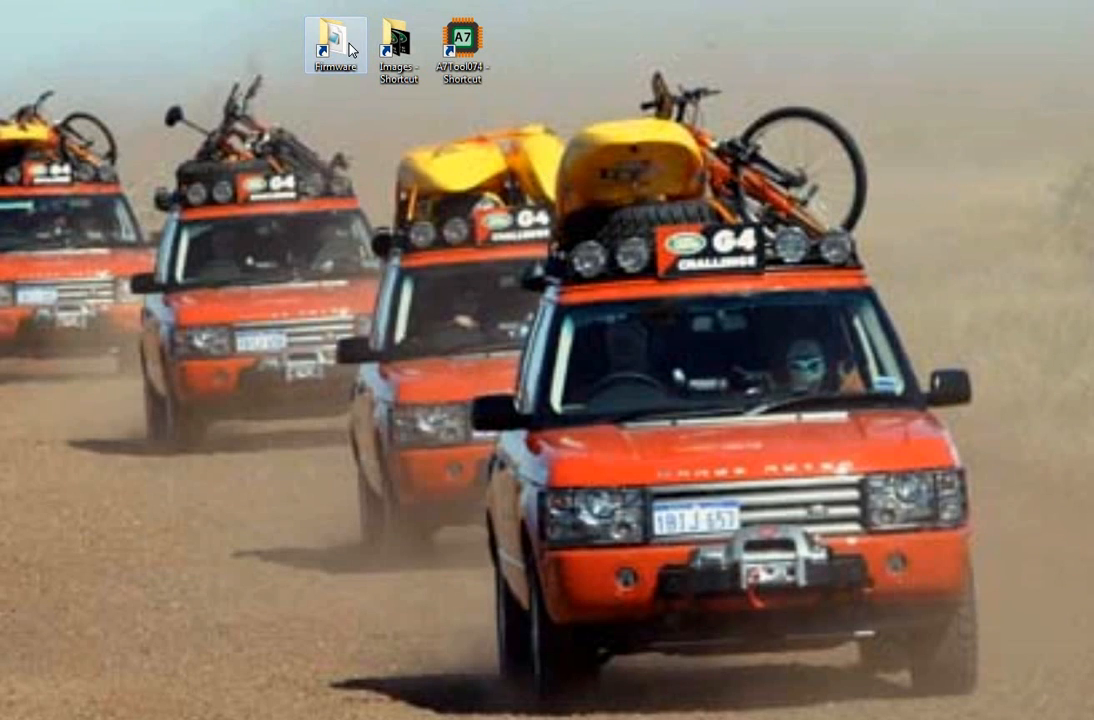
click(320, 410)
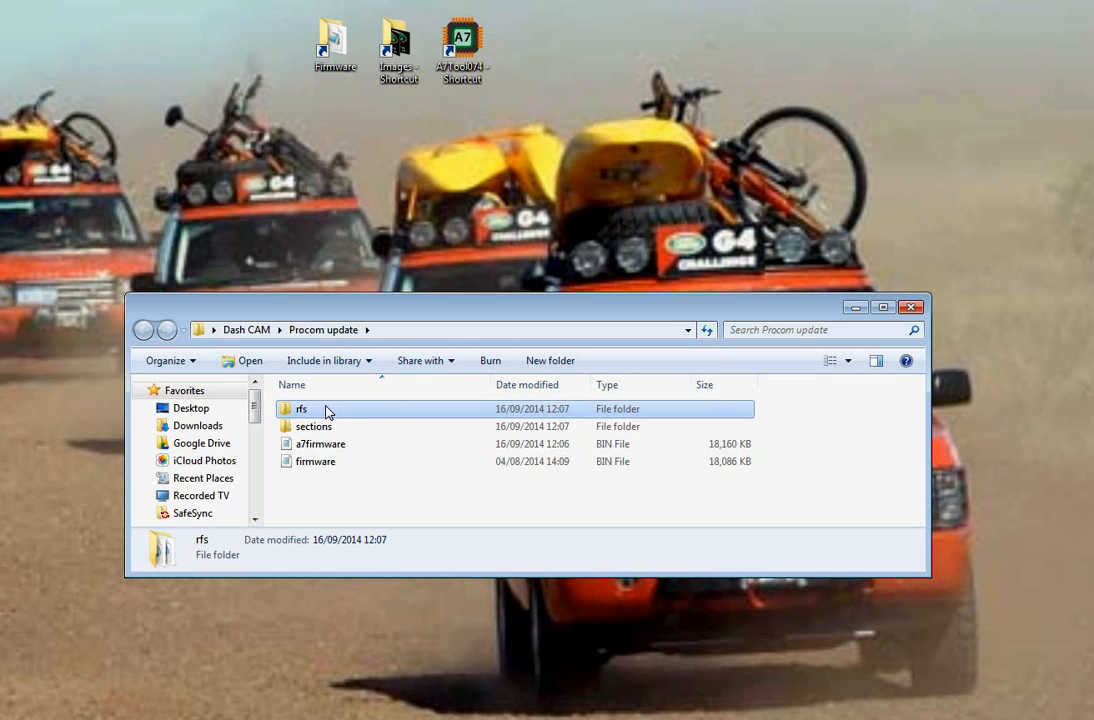
ctrl+click(313, 427)
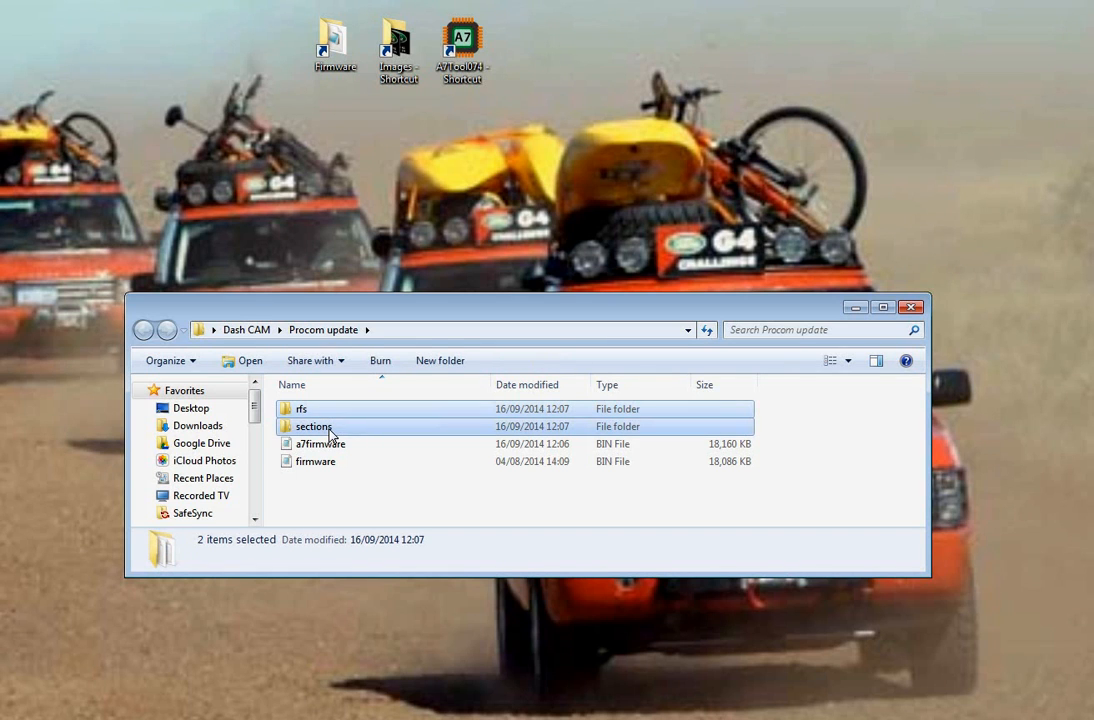
key(Delete)
click(392, 383)
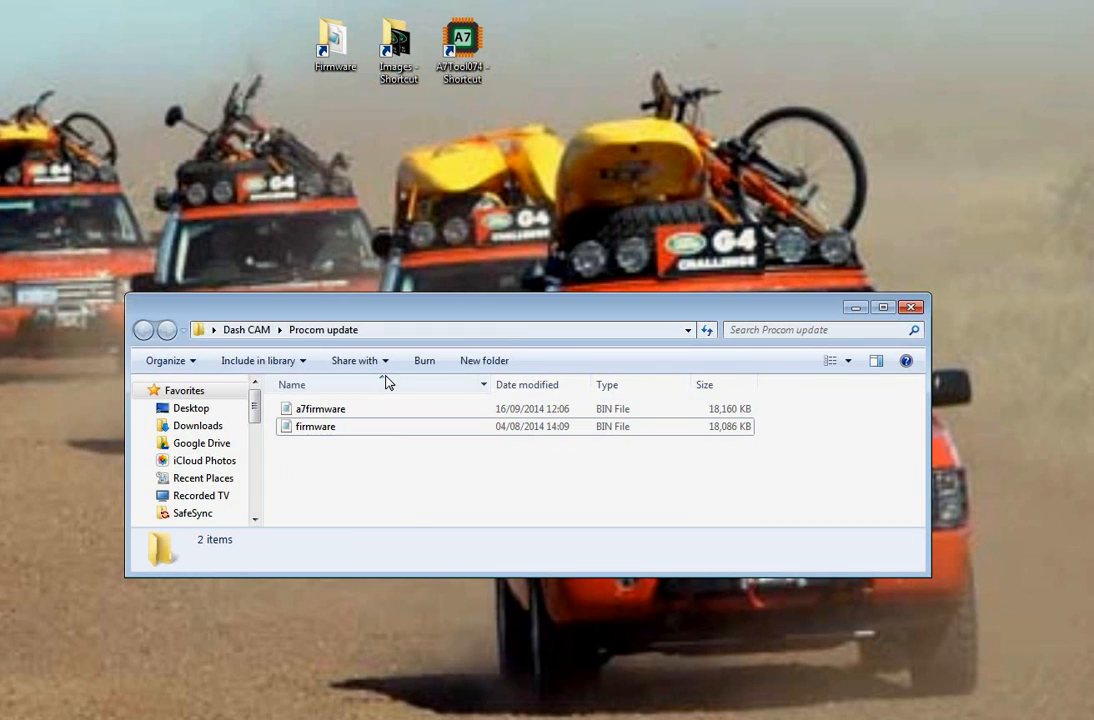
- Move the a7firmware file from the Procom update folder to the desktop and rename it to firmware
drag(328, 410, 399, 135)
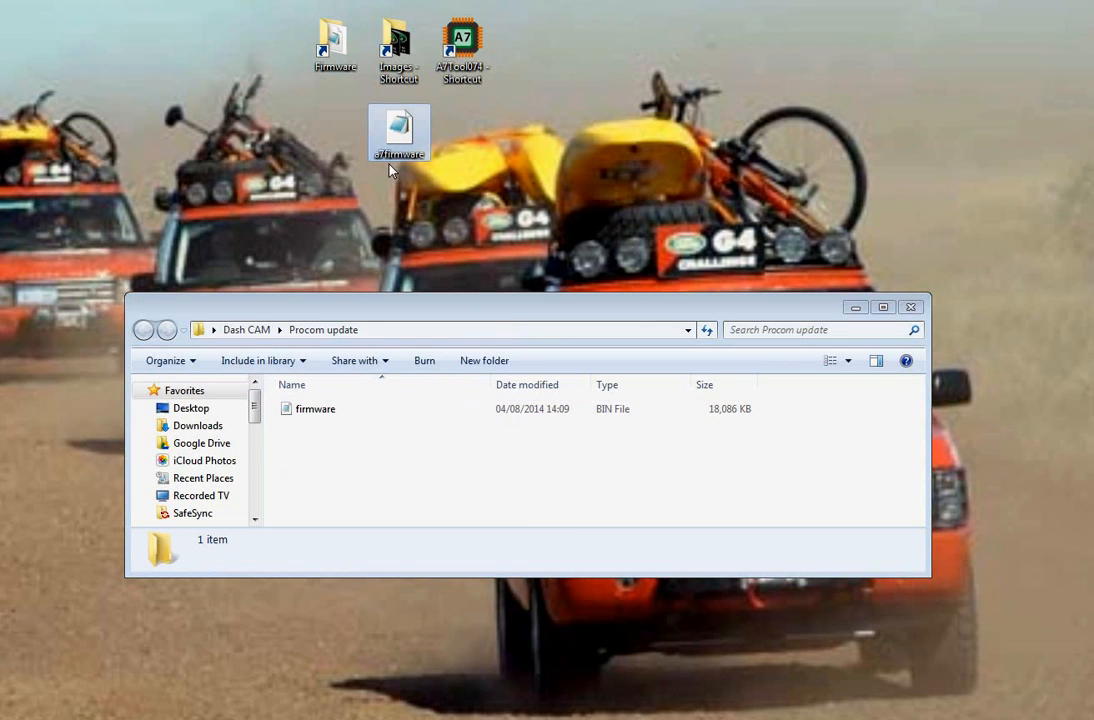
right_click(394, 163)
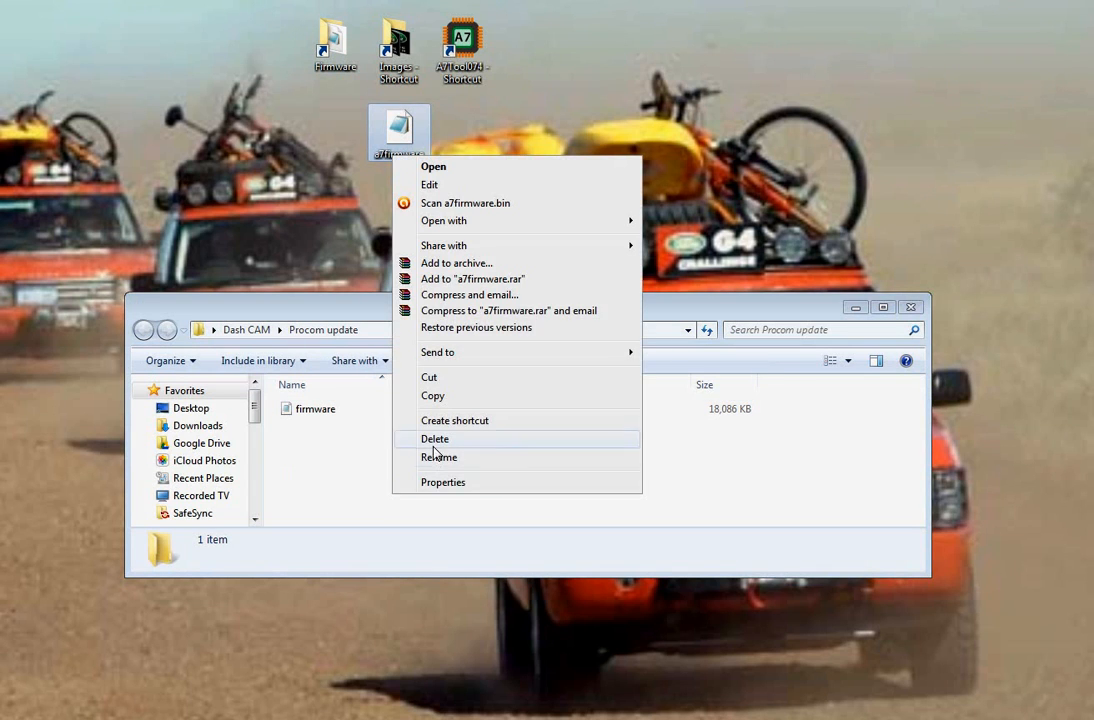
click(484, 463)
click(388, 160)
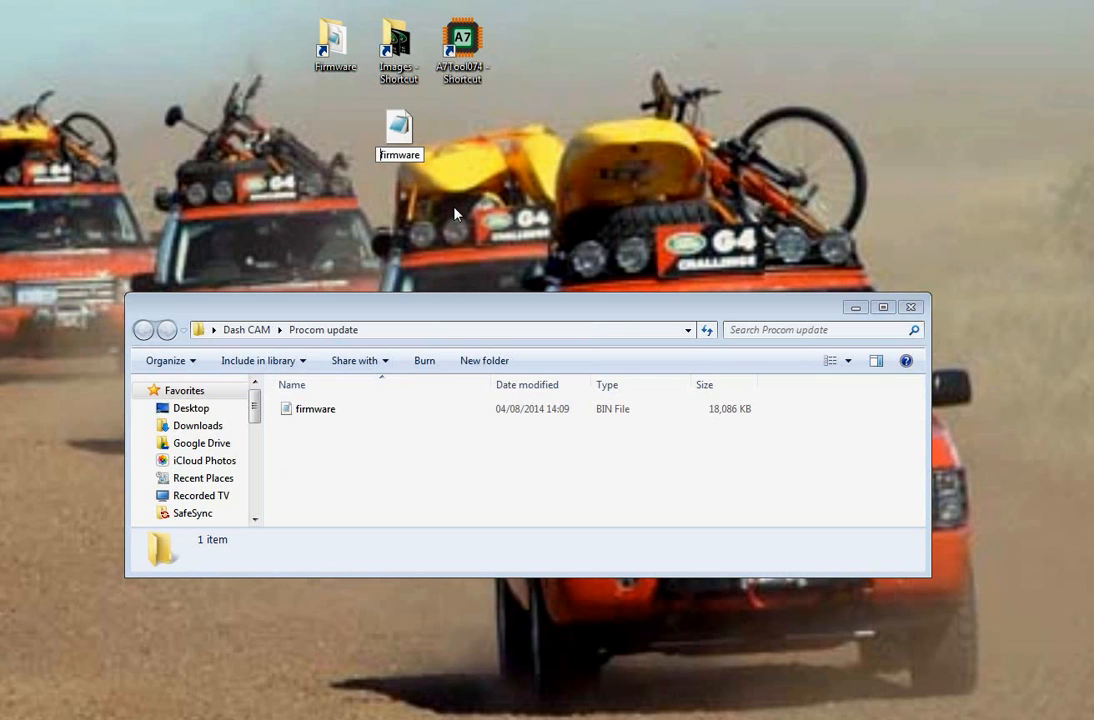
key(Return)
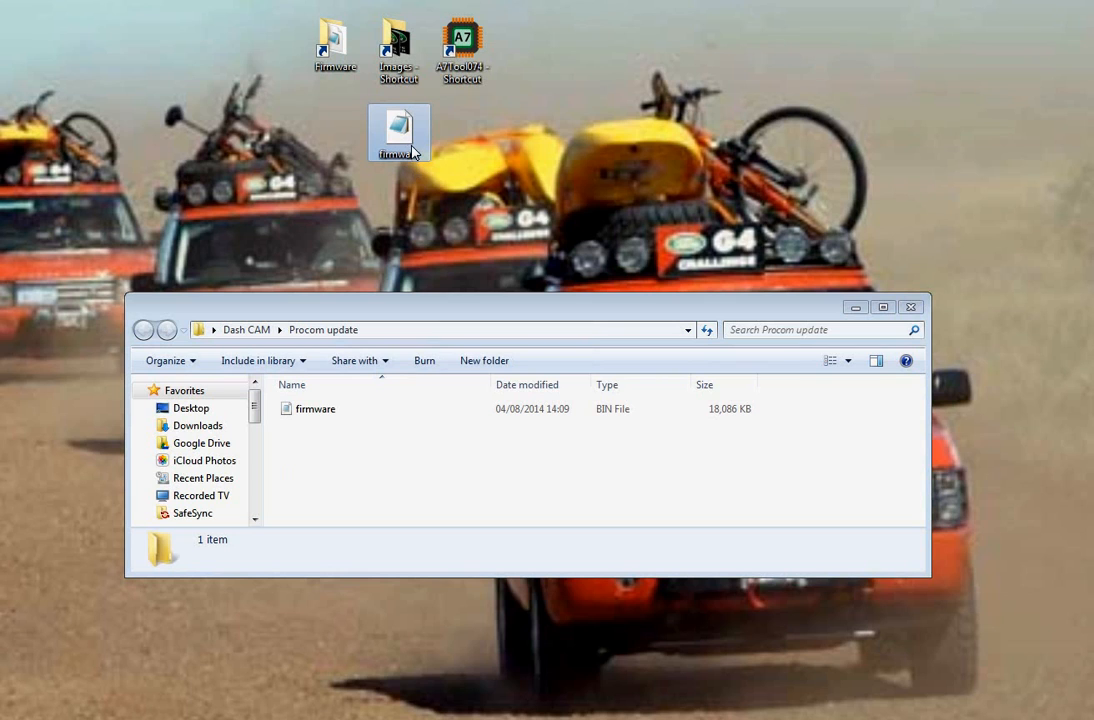